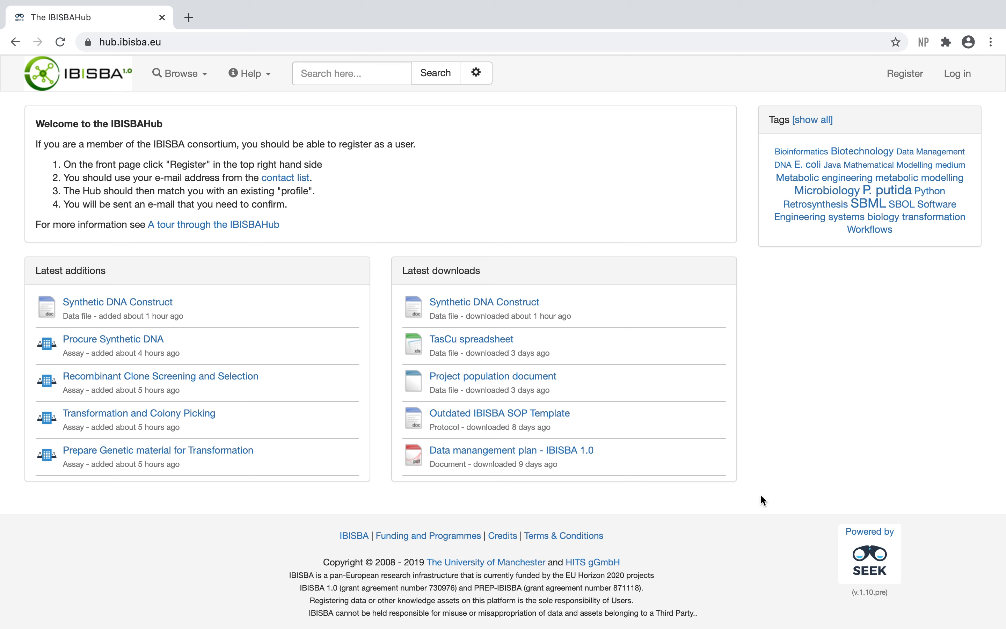
Step: Log in to the hub with the account credentials already filled in
{"action": "left_click", "coordinate": [960, 75]}
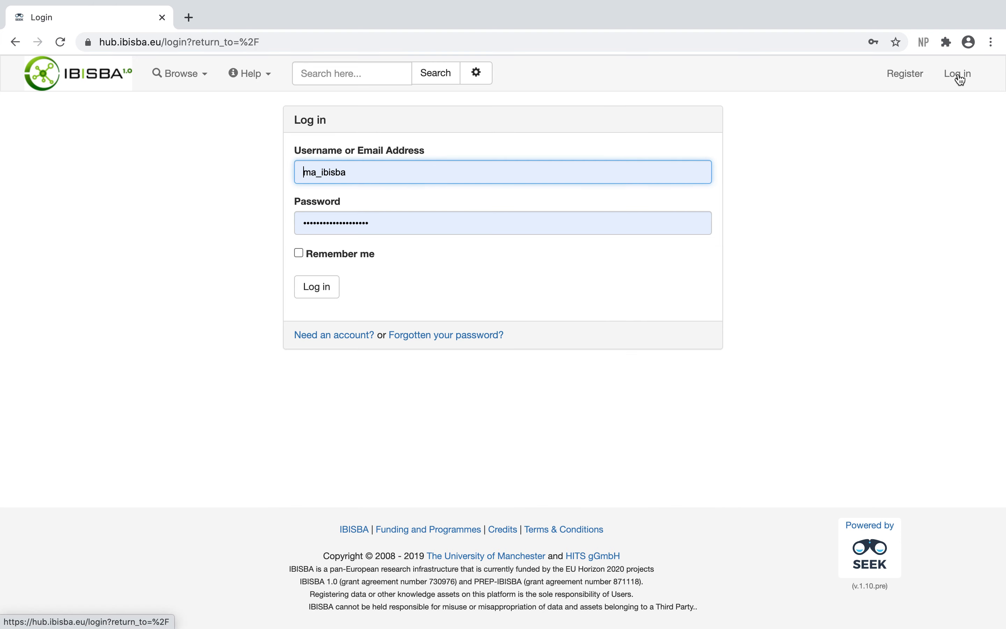
{"action": "left_click", "coordinate": [320, 287]}
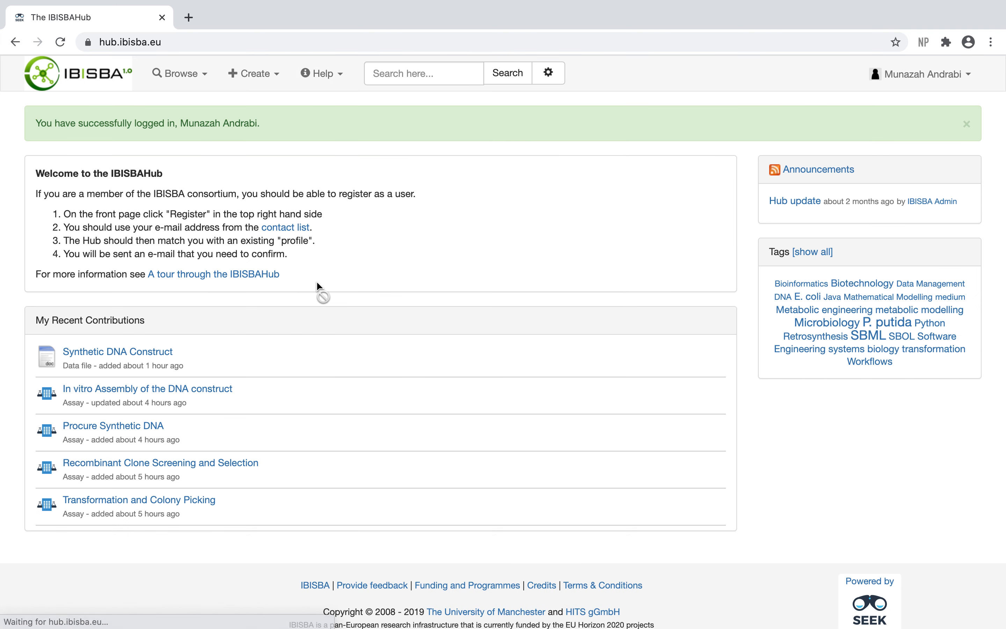
Step: Create a new data file by uploading 1.plasmid_construction.xlsx from the DataFiles folder
{"action": "left_click", "coordinate": [262, 75]}
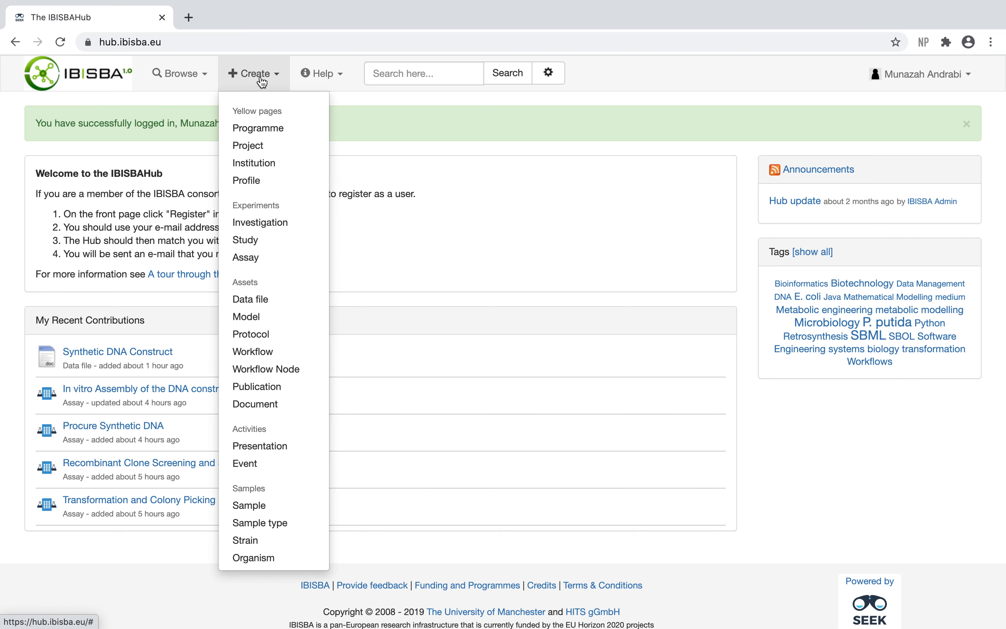
{"action": "left_click", "coordinate": [250, 300]}
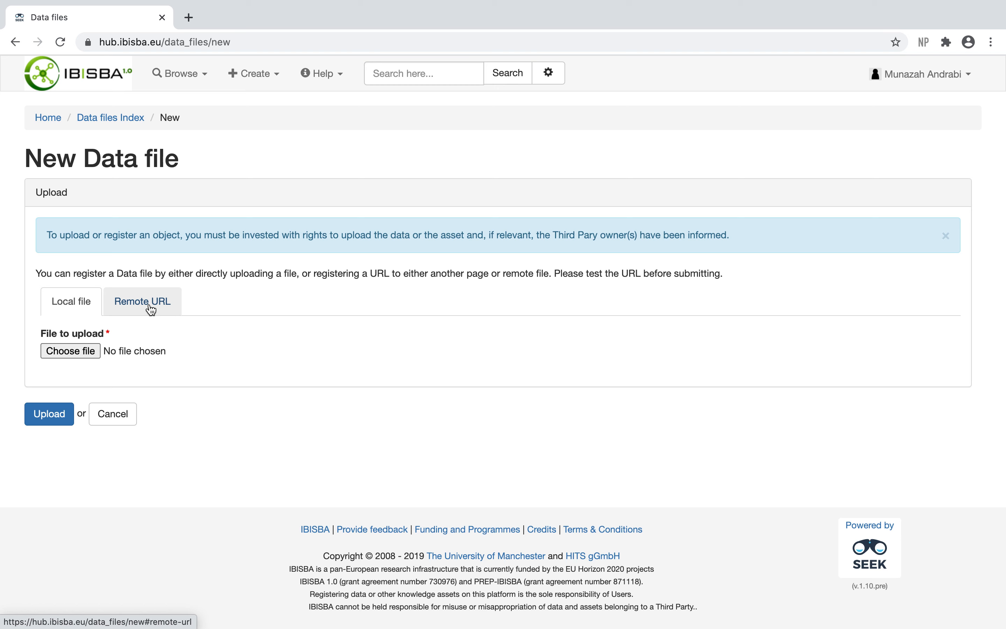
{"action": "left_click", "coordinate": [65, 350]}
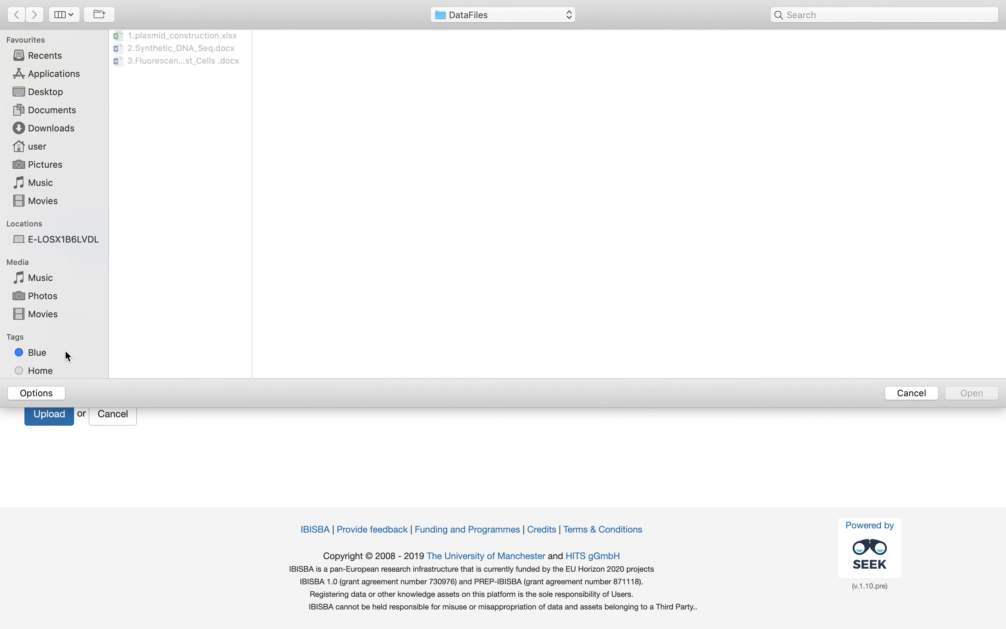
{"action": "left_click", "coordinate": [191, 35]}
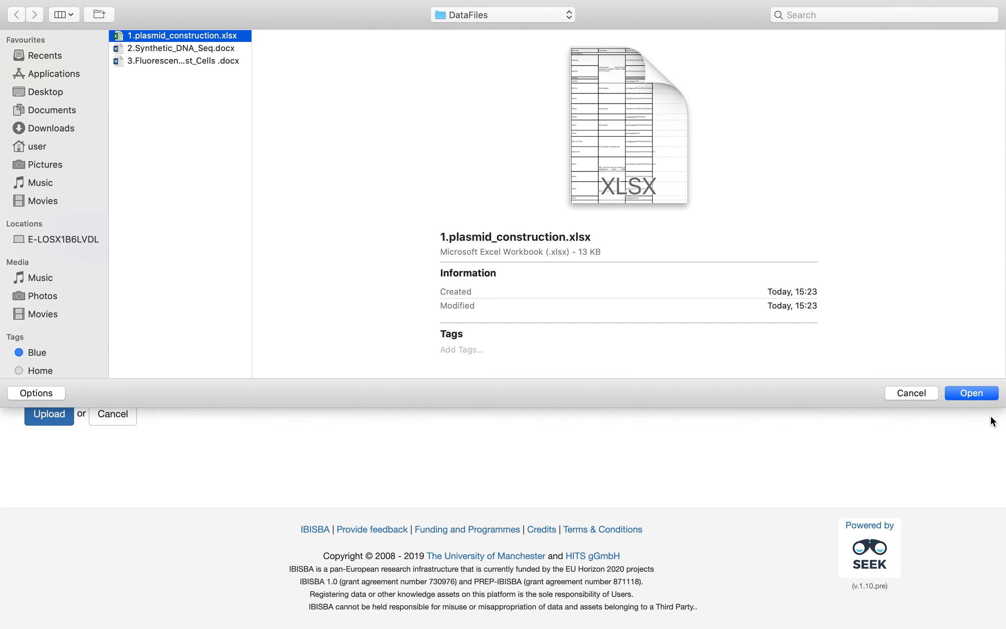
{"action": "left_click", "coordinate": [979, 393]}
{"action": "left_click", "coordinate": [50, 414]}
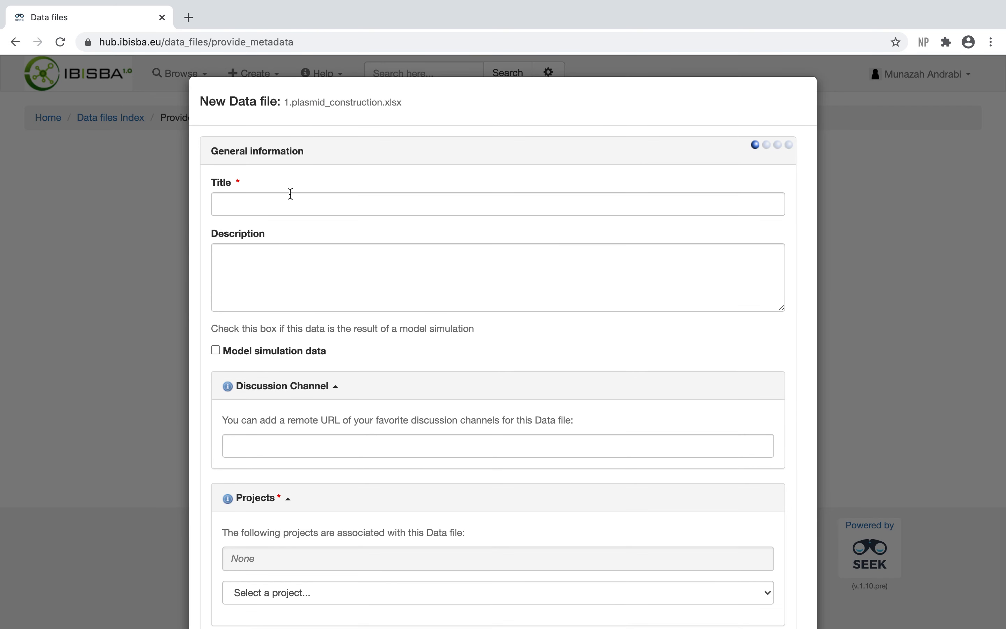
Step: Enter the title Plasmid Constructions for the new data file
{"action": "left_click", "coordinate": [280, 204]}
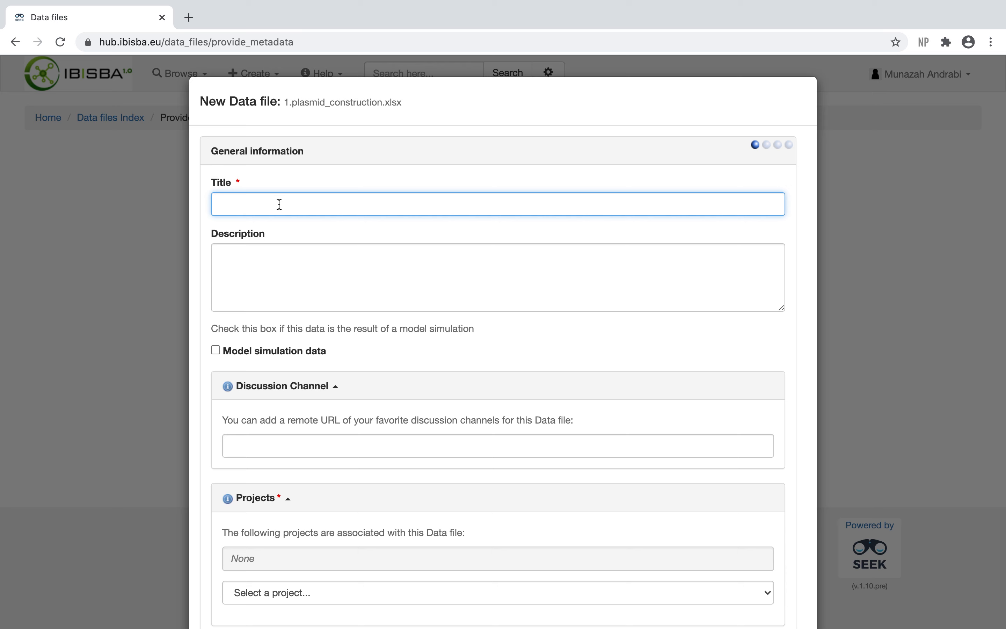
{"action": "type", "text": "Plasmid Constructions"}
Step: Associate the project Muconic Acid Developemnt from Yeast, accept its default sharing policy, and continue to the next page
{"action": "scroll", "coordinate": [282, 282], "scroll_direction": "down", "scroll_amount": 5}
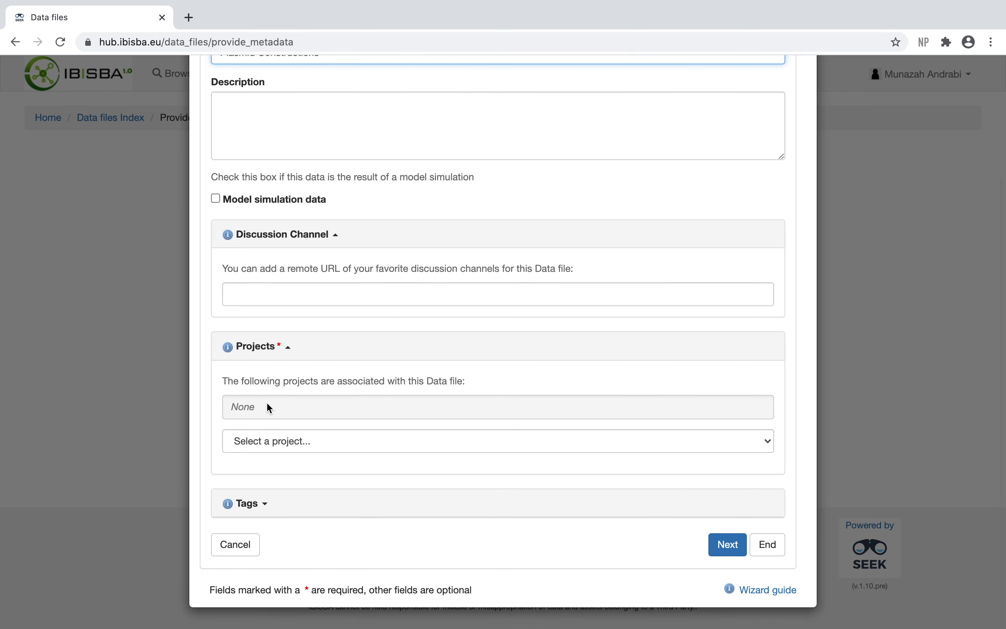
{"action": "left_click", "coordinate": [259, 441]}
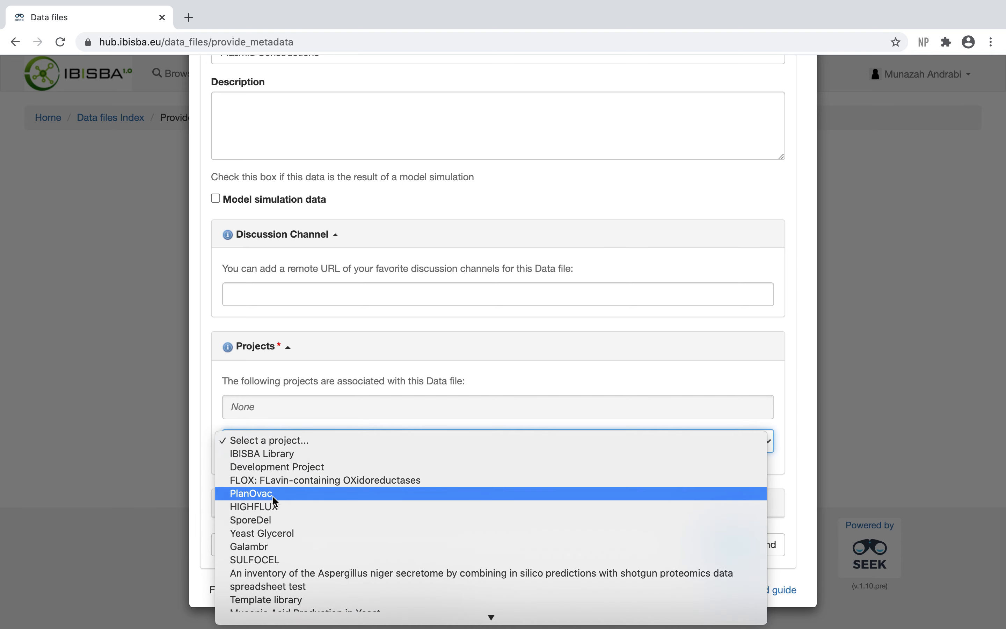
{"action": "left_click", "coordinate": [266, 615]}
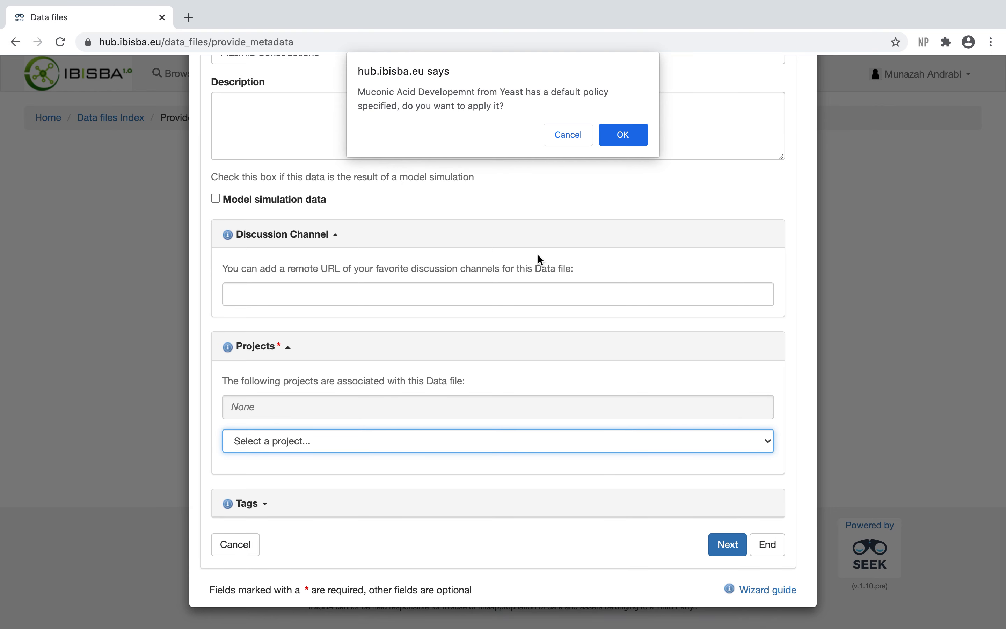
{"action": "left_click", "coordinate": [607, 136]}
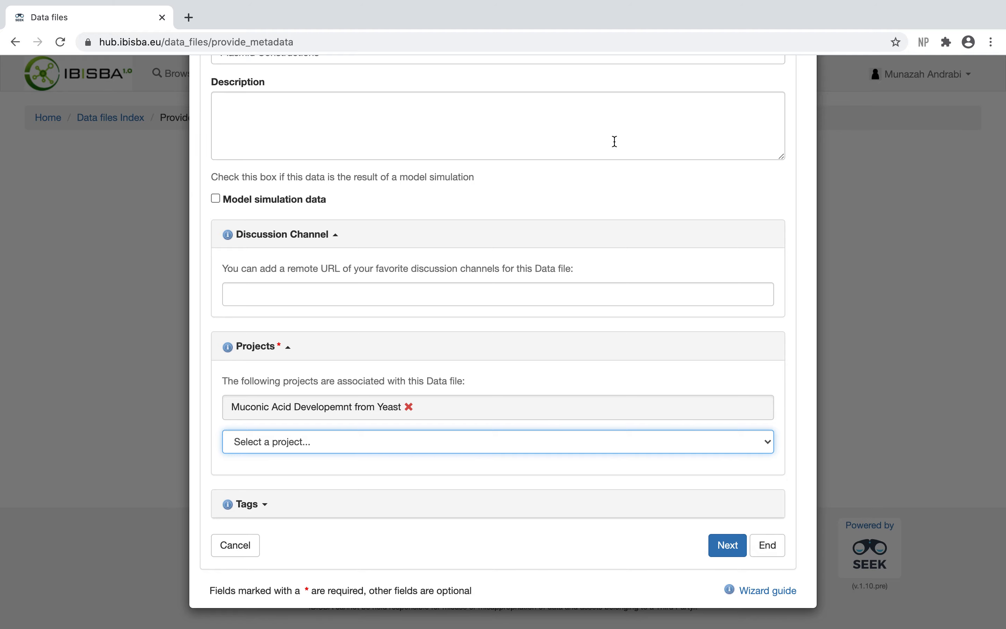
{"action": "left_click", "coordinate": [725, 547]}
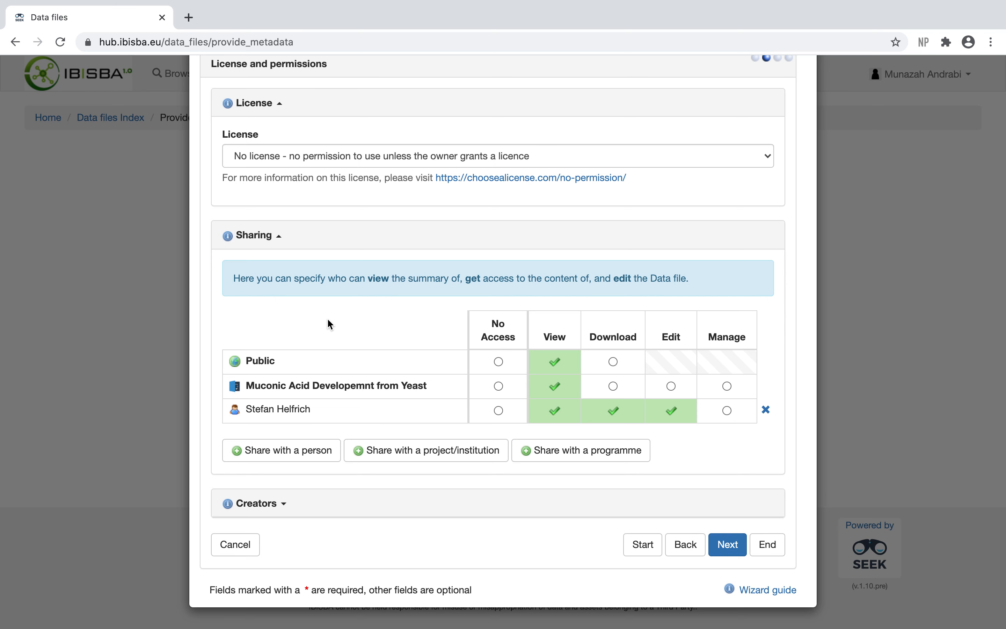
Step: Examine the available options in the license list
{"action": "scroll", "coordinate": [365, 190], "scroll_direction": "up", "scroll_amount": 2}
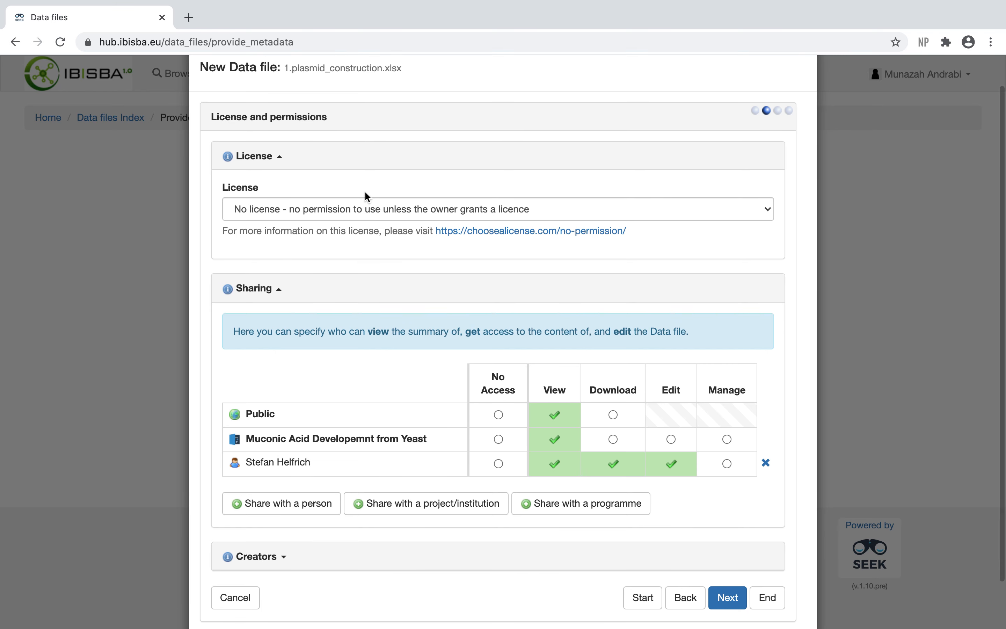
{"action": "left_click", "coordinate": [348, 209]}
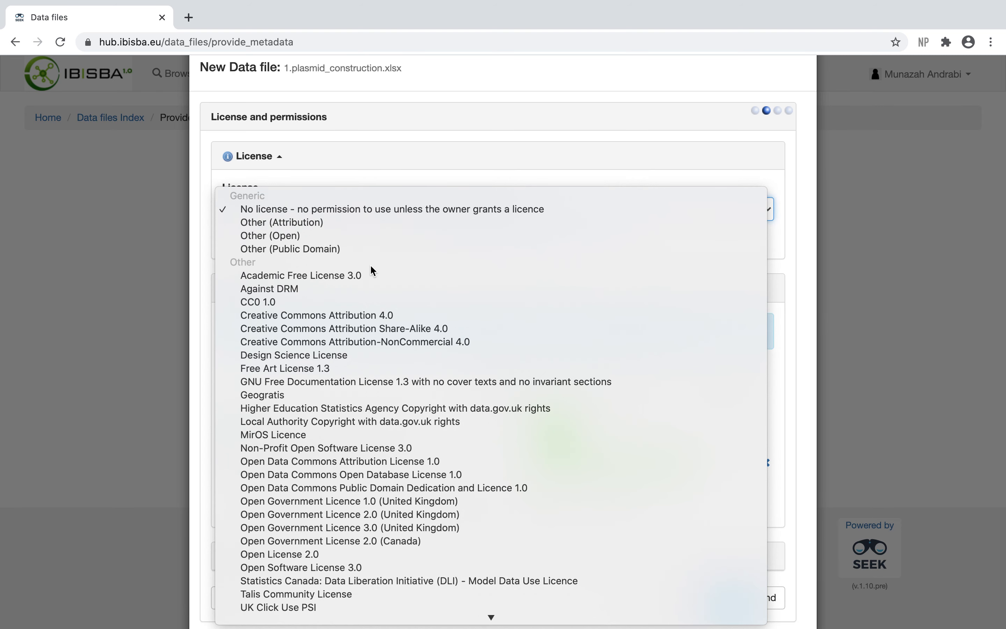
{"action": "left_click", "coordinate": [378, 215]}
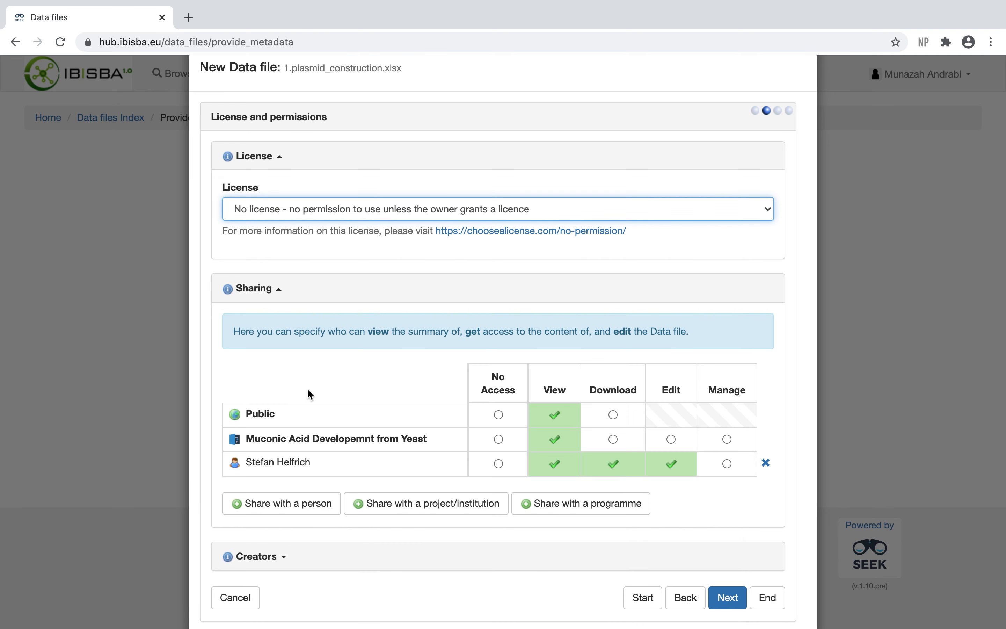
Step: Set Public sharing to No Access, give the listed person Manage rights, and continue
{"action": "scroll", "coordinate": [310, 389], "scroll_direction": "down", "scroll_amount": 2}
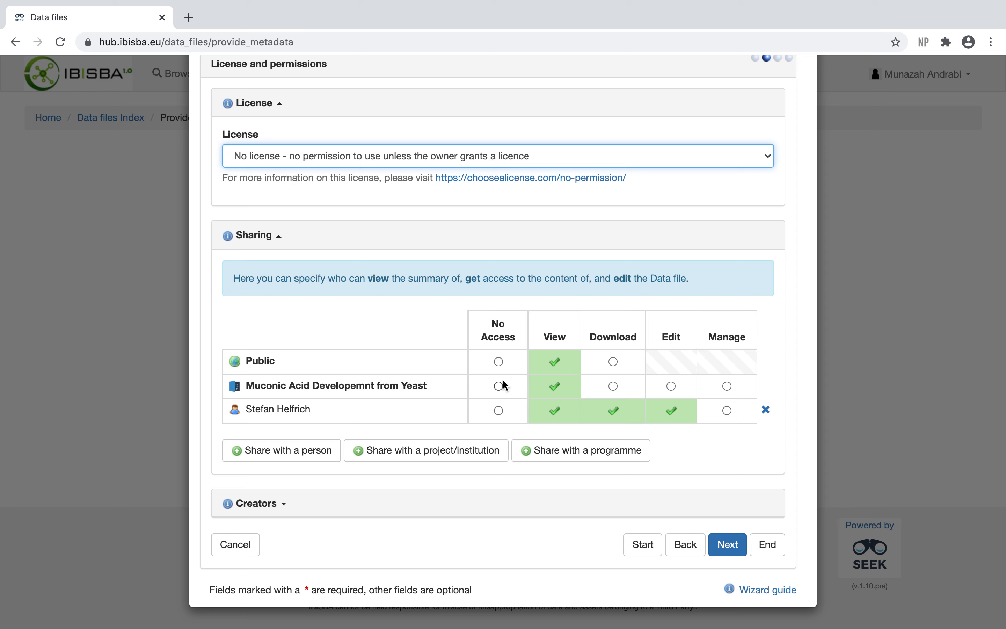
{"action": "left_click", "coordinate": [501, 363]}
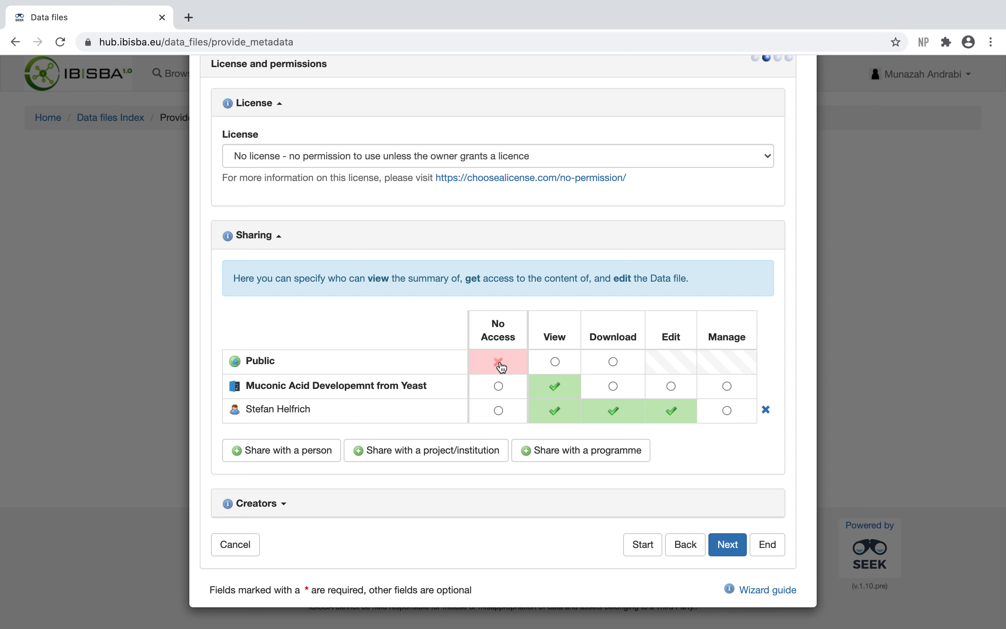
{"action": "left_click", "coordinate": [499, 413]}
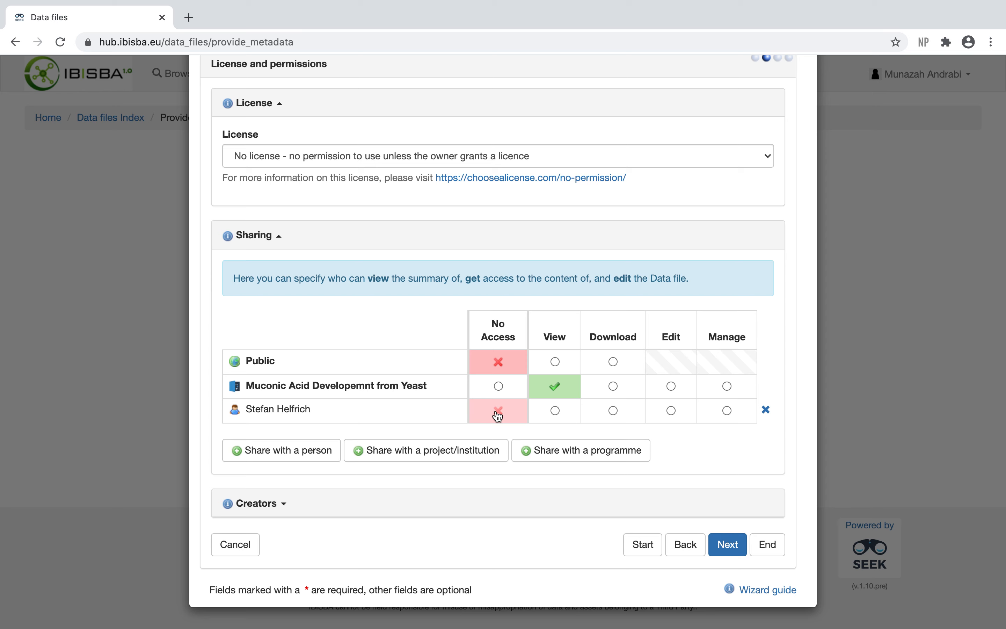
{"action": "left_click", "coordinate": [556, 411]}
{"action": "left_click", "coordinate": [614, 410]}
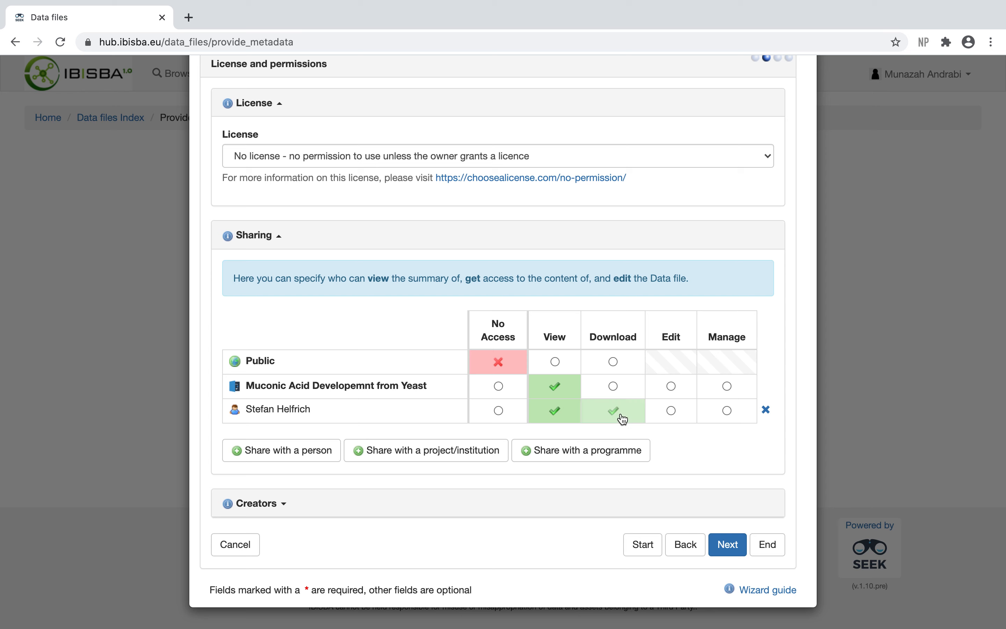
{"action": "left_click", "coordinate": [671, 411]}
{"action": "left_click", "coordinate": [728, 412]}
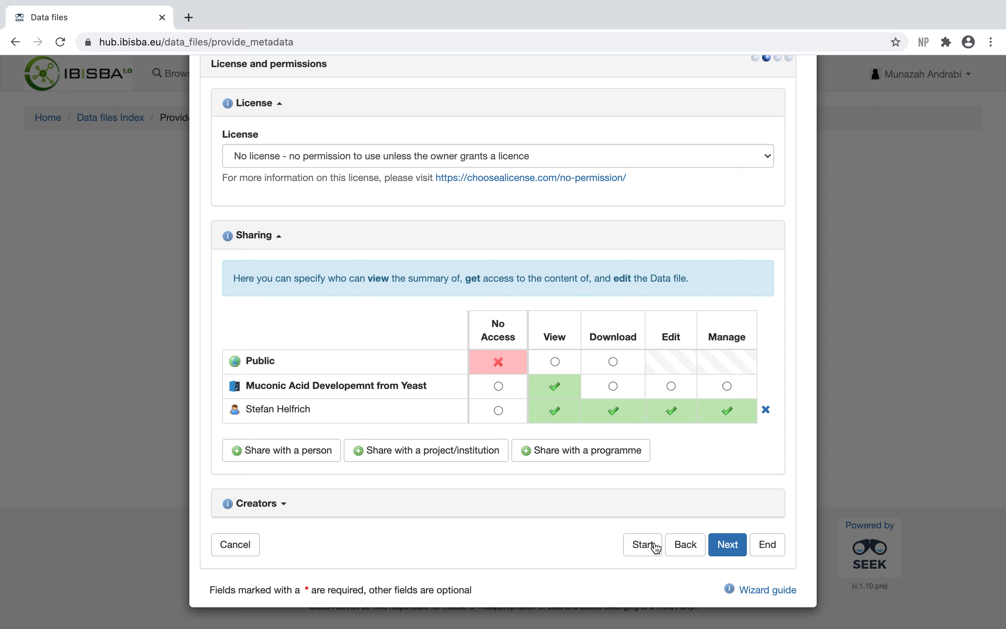
{"action": "left_click", "coordinate": [728, 546]}
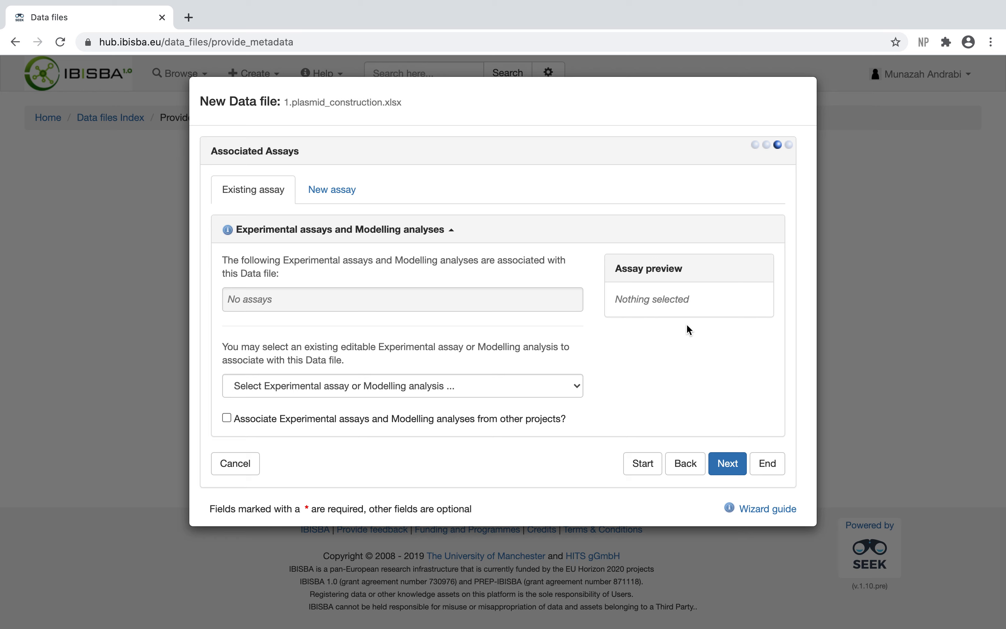
Step: Link the existing assay Prepare Genetic material for Transformation to the data file and continue
{"action": "left_click", "coordinate": [411, 387]}
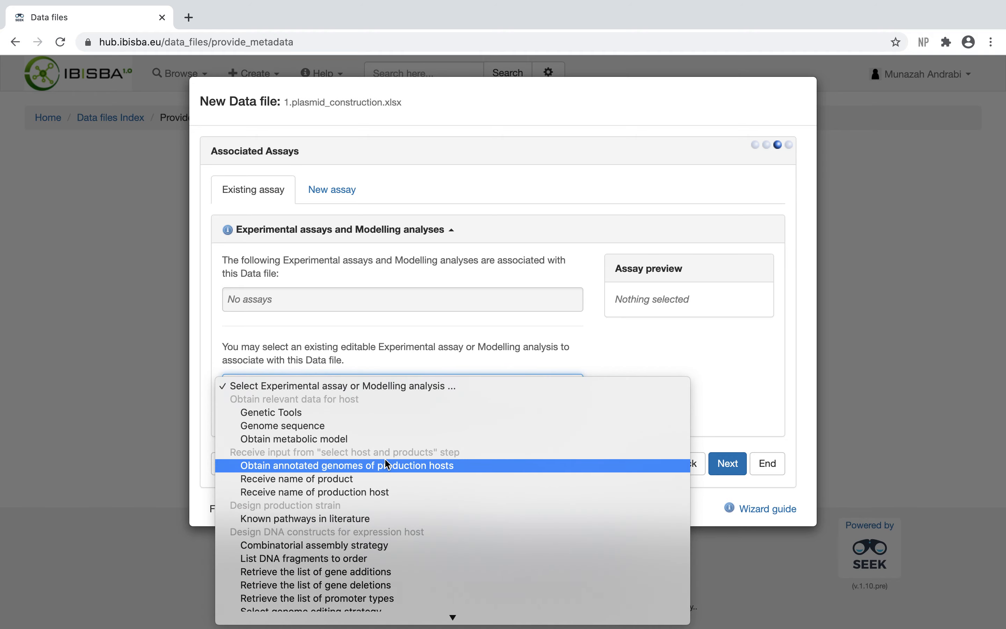
{"action": "scroll", "coordinate": [384, 457], "scroll_direction": "down", "scroll_amount": 10}
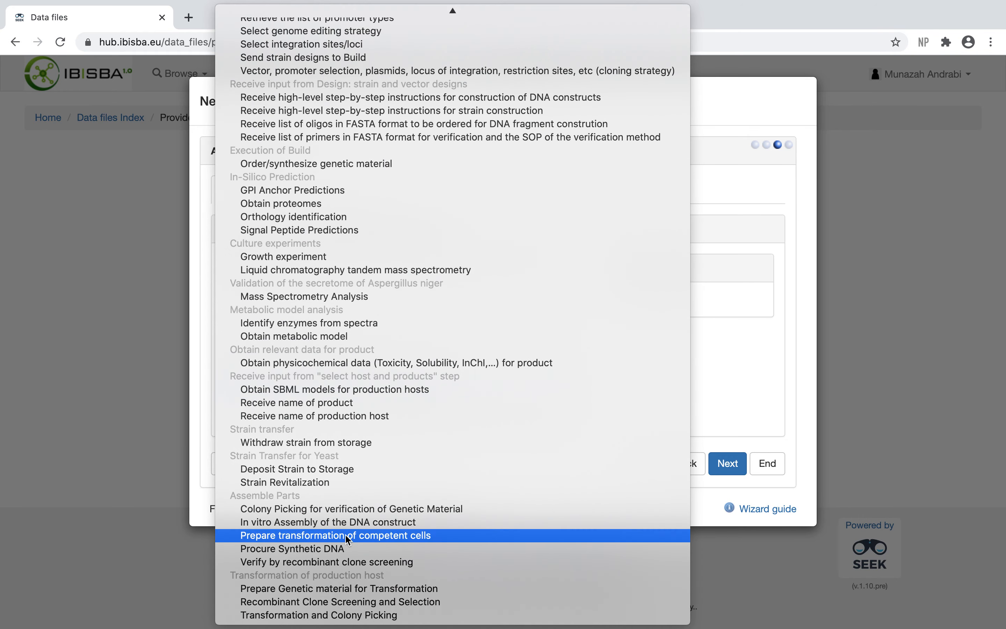
{"action": "left_click", "coordinate": [324, 587]}
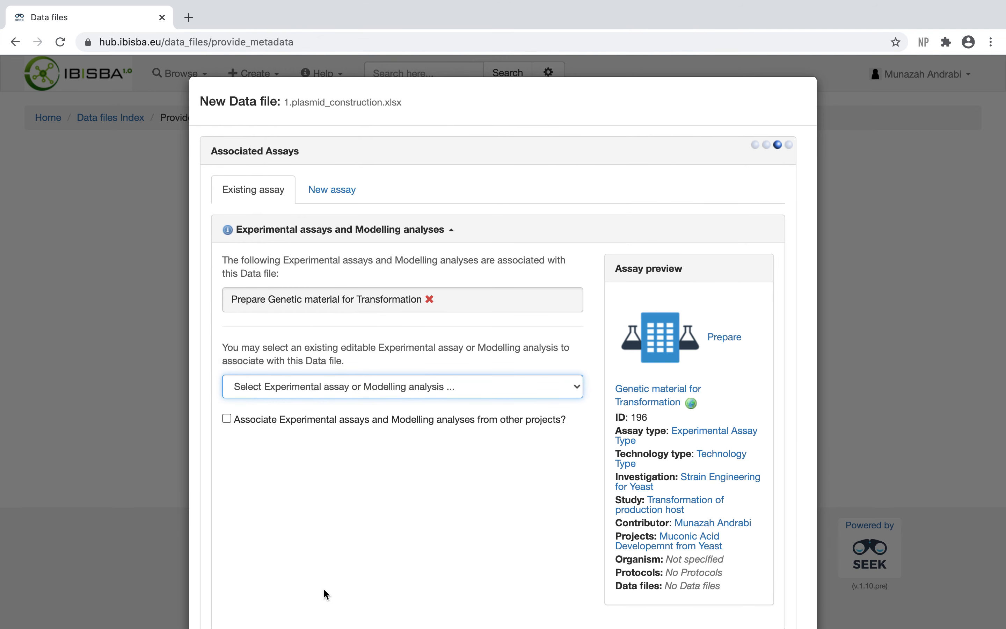
{"action": "scroll", "coordinate": [323, 588], "scroll_direction": "down", "scroll_amount": 5}
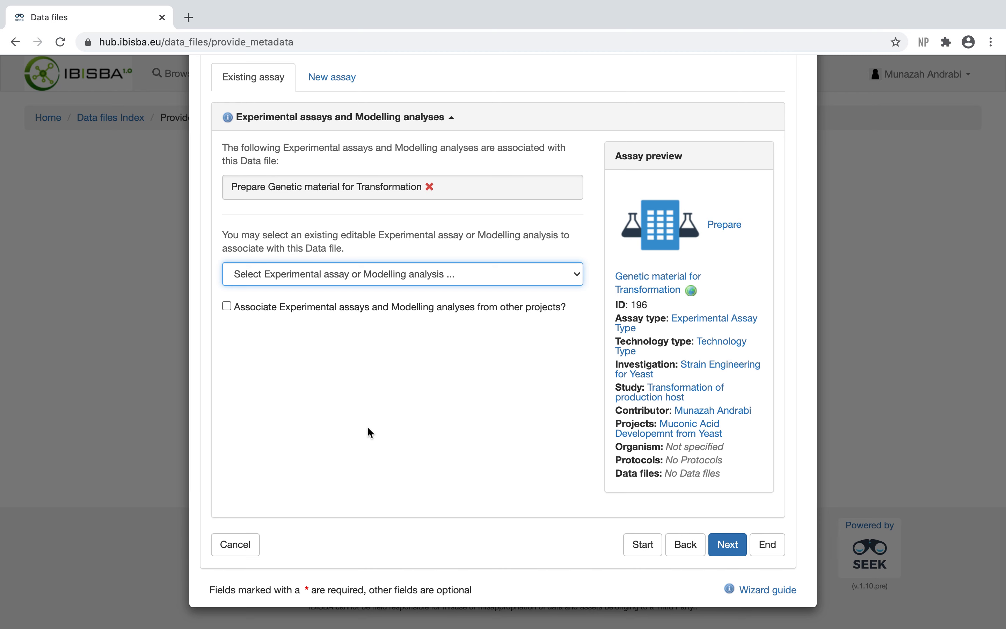
{"action": "left_click", "coordinate": [422, 278]}
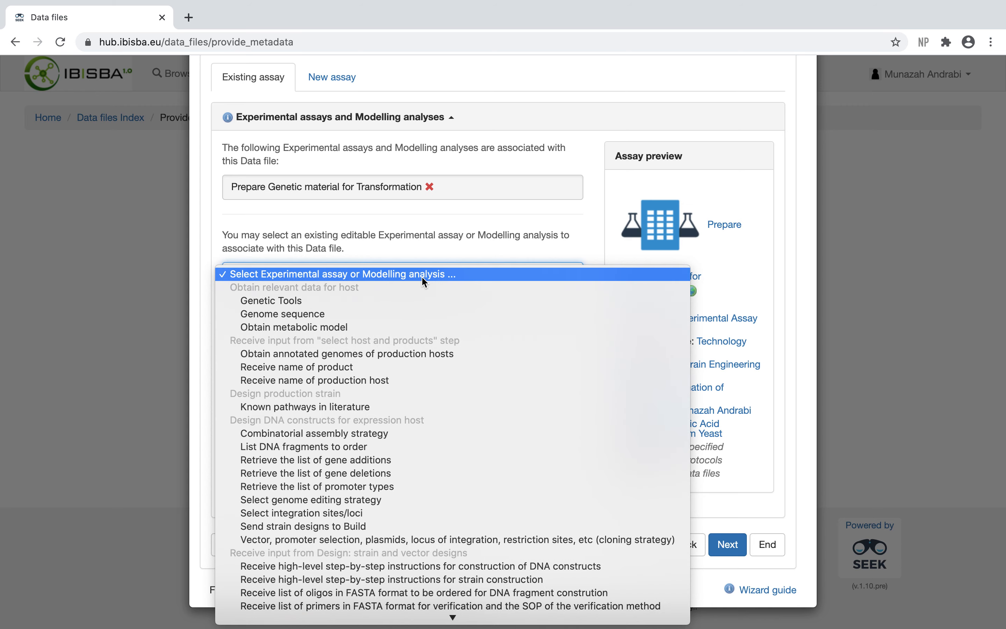
{"action": "left_click", "coordinate": [429, 260]}
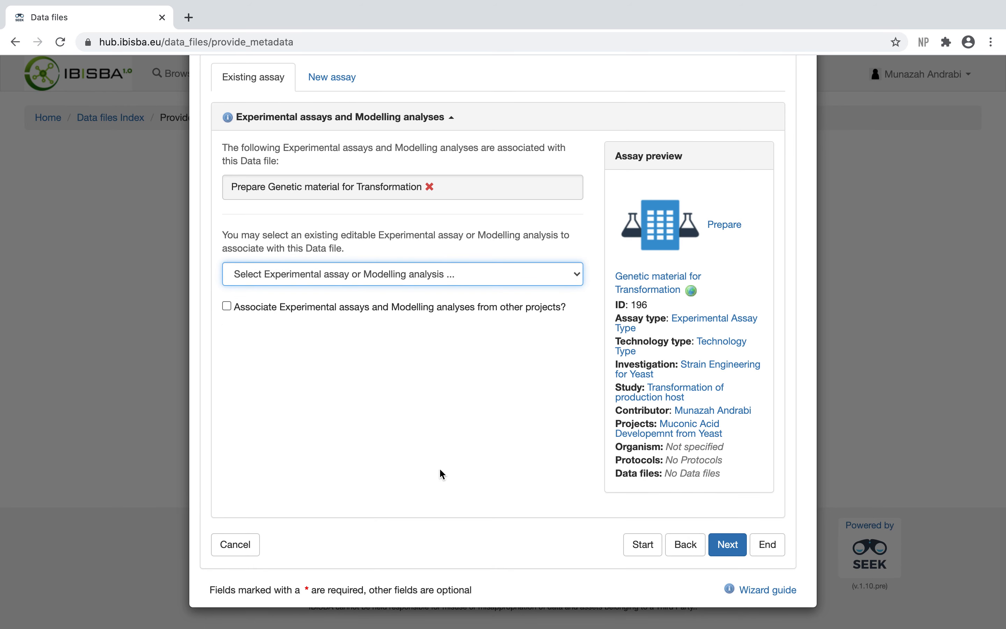
{"action": "left_click", "coordinate": [728, 545]}
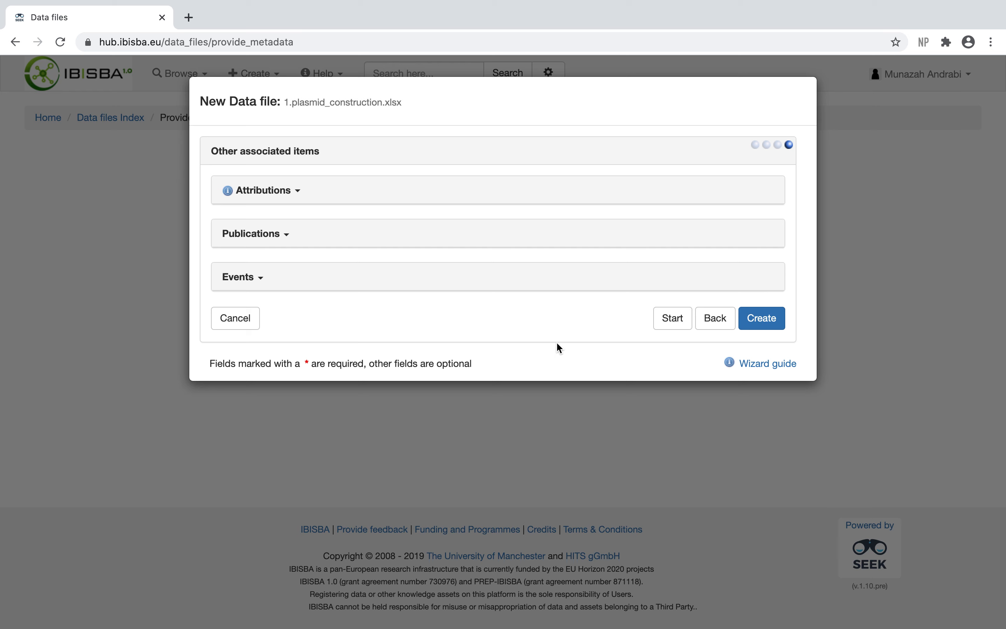
Step: Create the data file and approve the sharing settings preview
{"action": "left_click", "coordinate": [361, 199]}
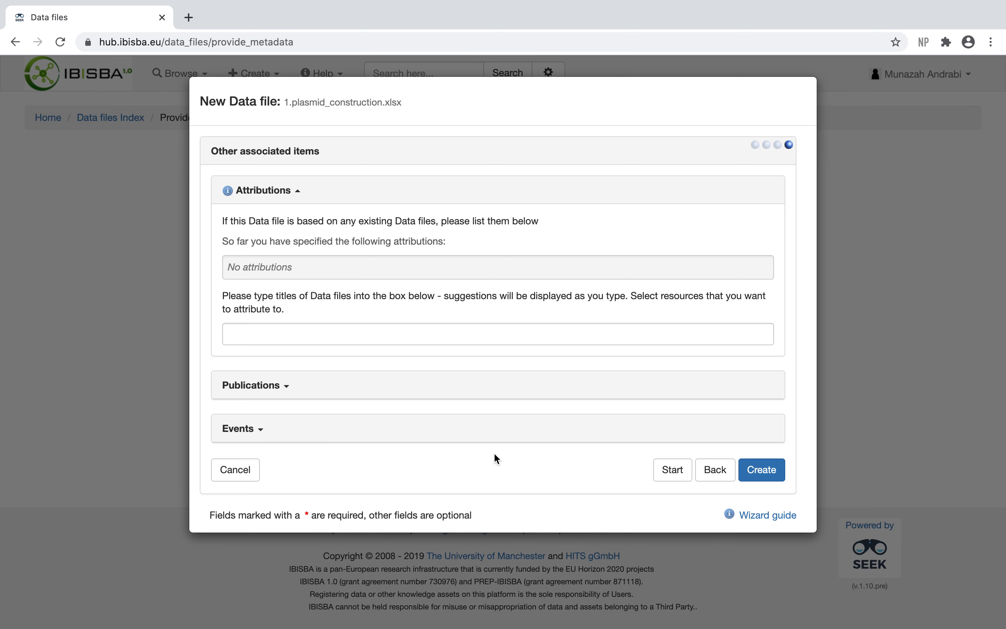
{"action": "left_click", "coordinate": [760, 473]}
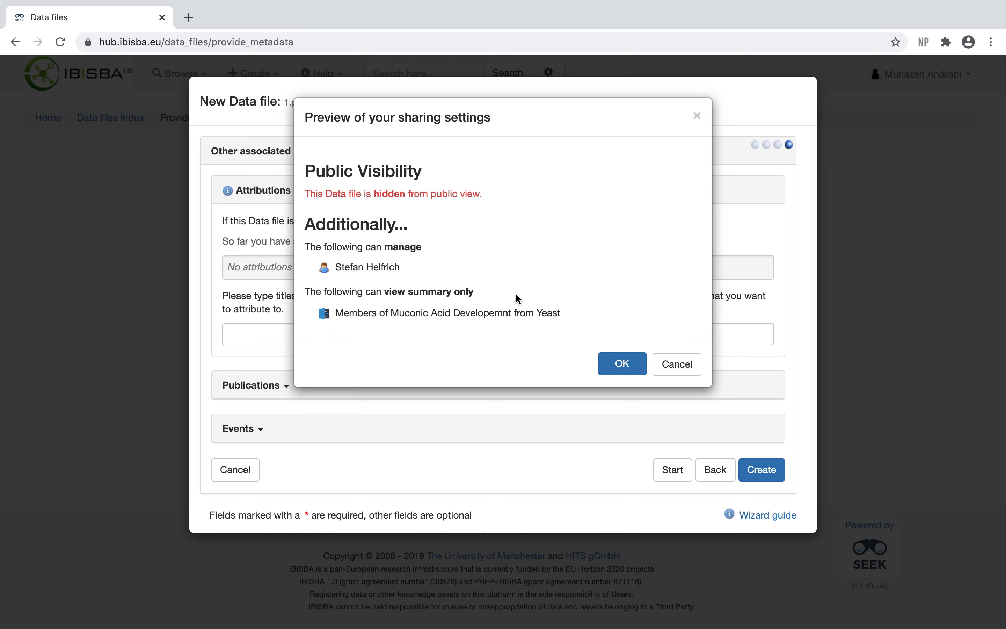
{"action": "left_click", "coordinate": [621, 364]}
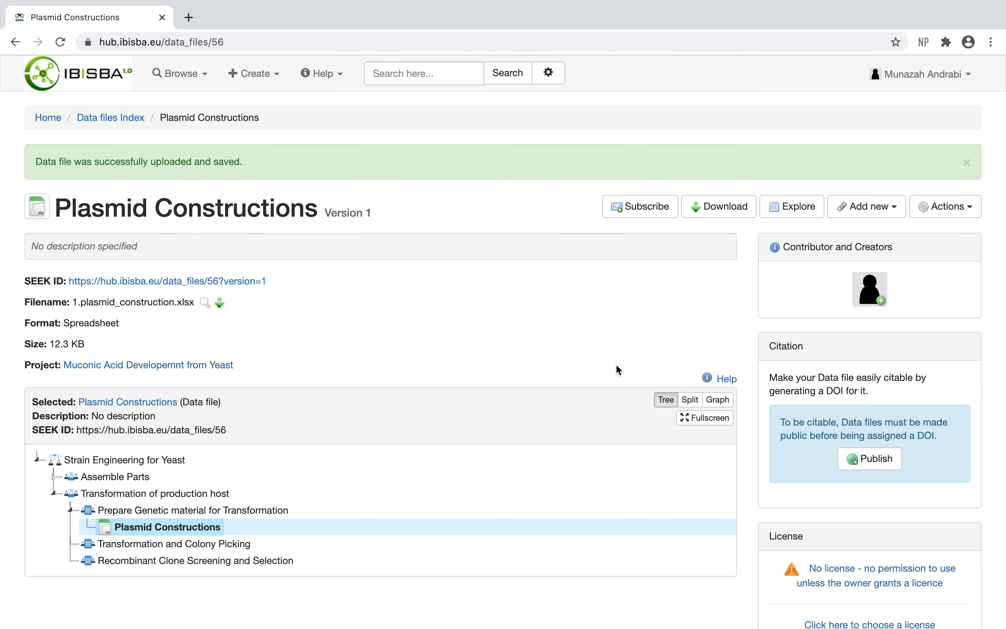
Step: Explore the uploaded spreadsheet's contents
{"action": "scroll", "coordinate": [603, 340], "scroll_direction": "down", "scroll_amount": 5}
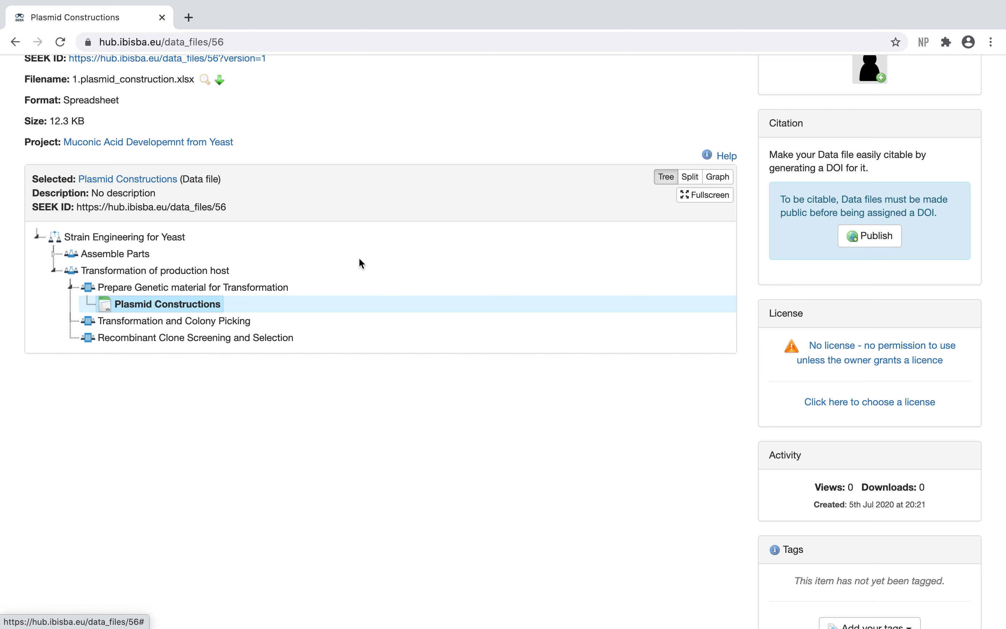
{"action": "scroll", "coordinate": [358, 257], "scroll_direction": "up", "scroll_amount": 2}
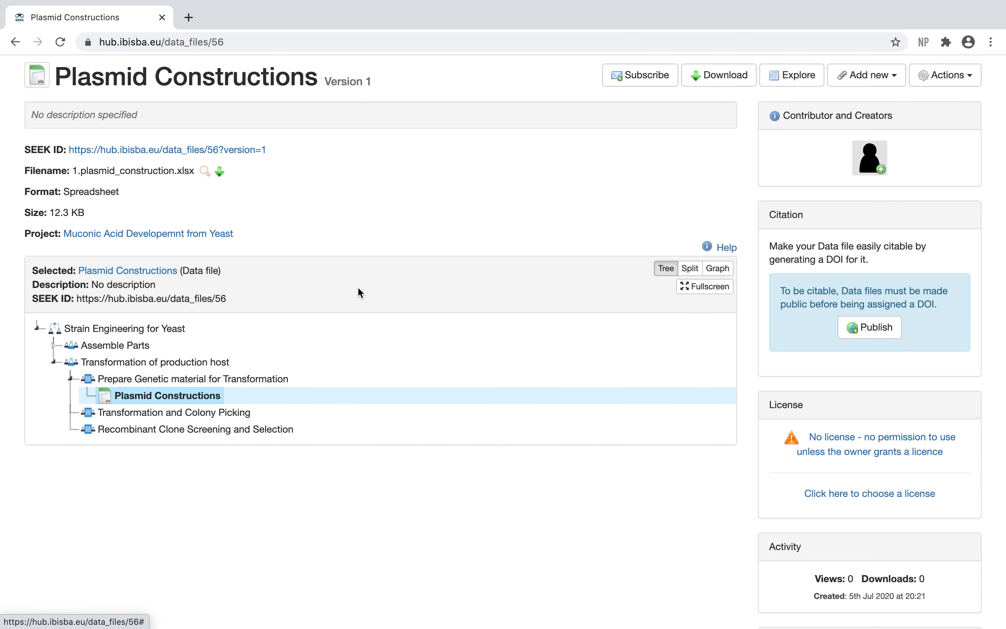
{"action": "left_click", "coordinate": [784, 86]}
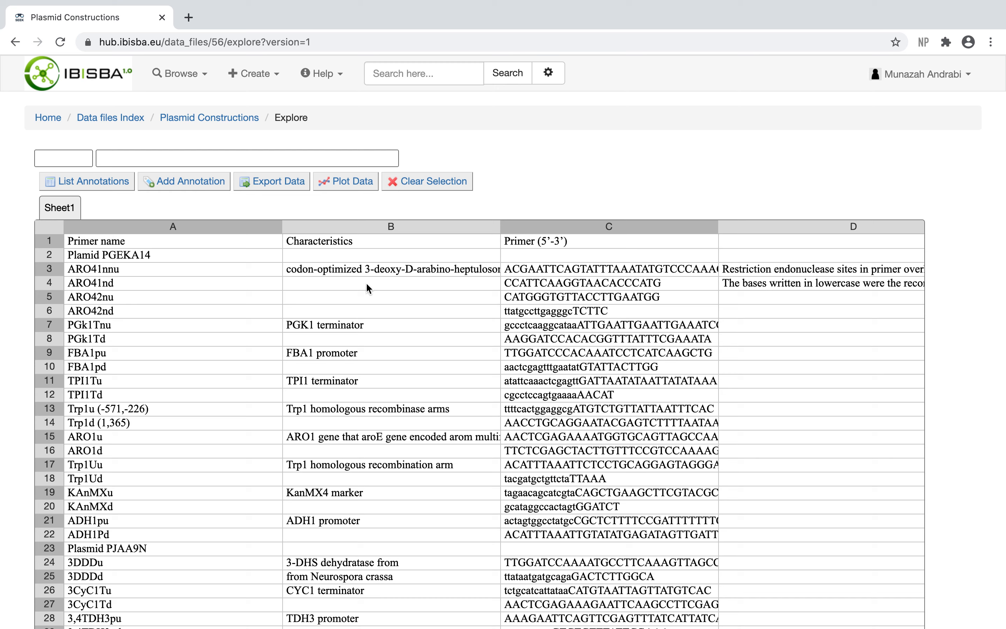
Step: Select cells A1 to C19 and add an annotation reading "My plasmid" to them
{"action": "left_click", "coordinate": [73, 242]}
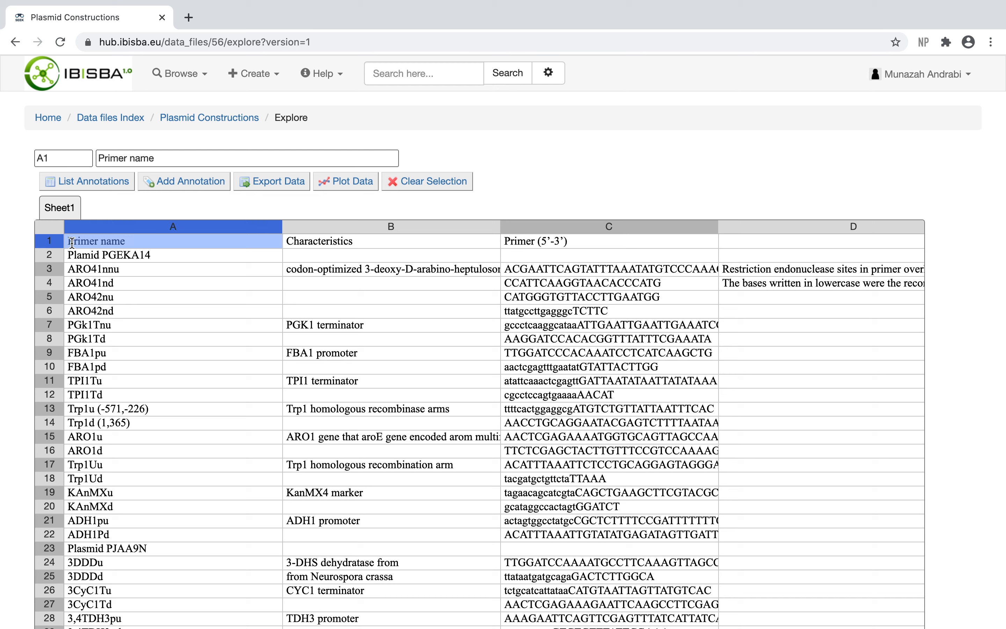
{"action": "left_click_drag", "start_coordinate": [151, 258], "coordinate": [688, 495]}
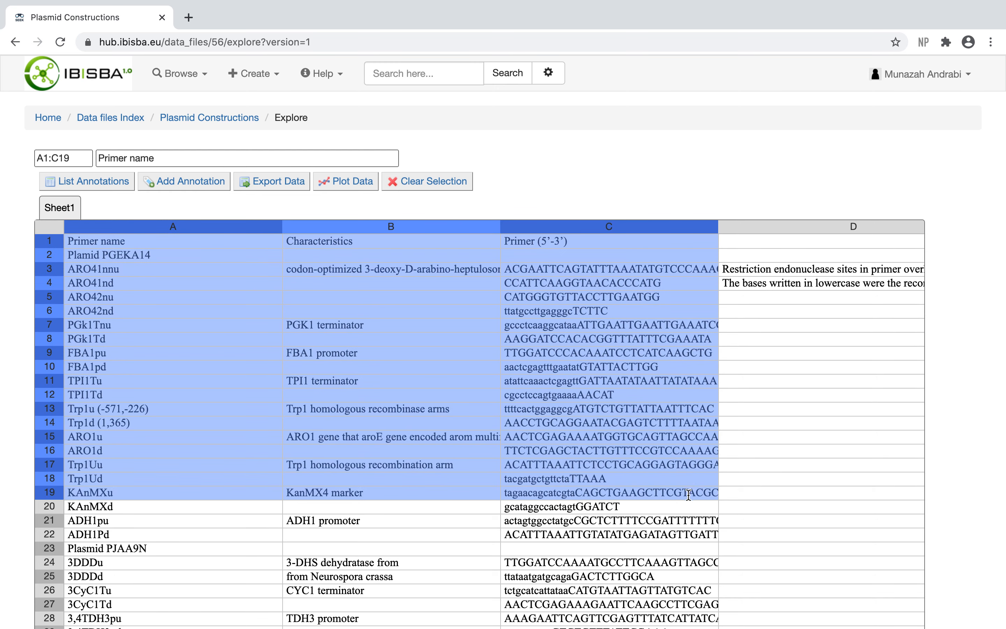
{"action": "left_click", "coordinate": [203, 185]}
{"action": "left_click", "coordinate": [105, 305]}
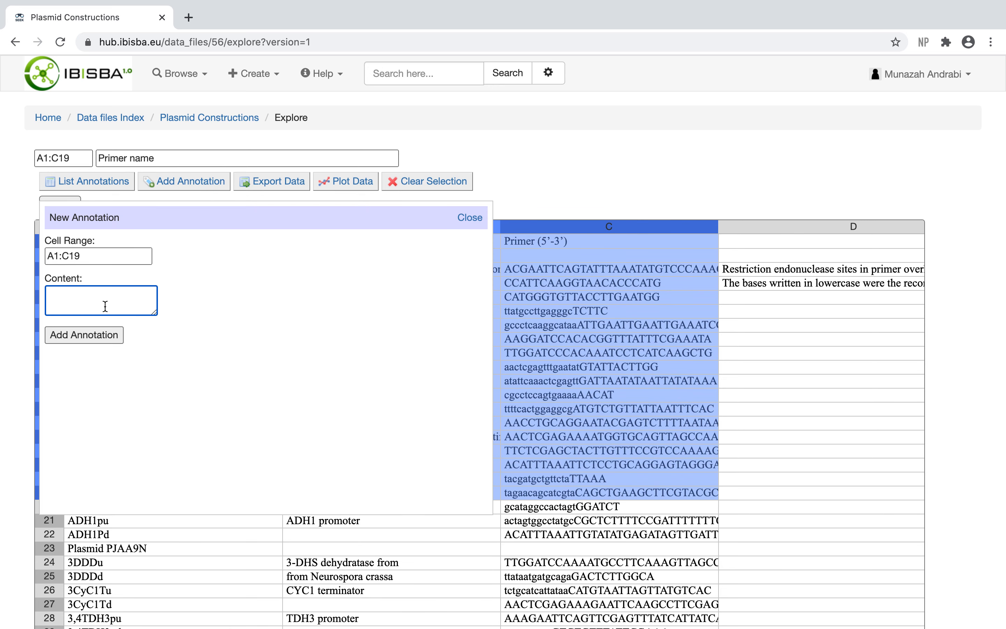
{"action": "type", "text": "My plasmid"}
{"action": "left_click", "coordinate": [85, 339]}
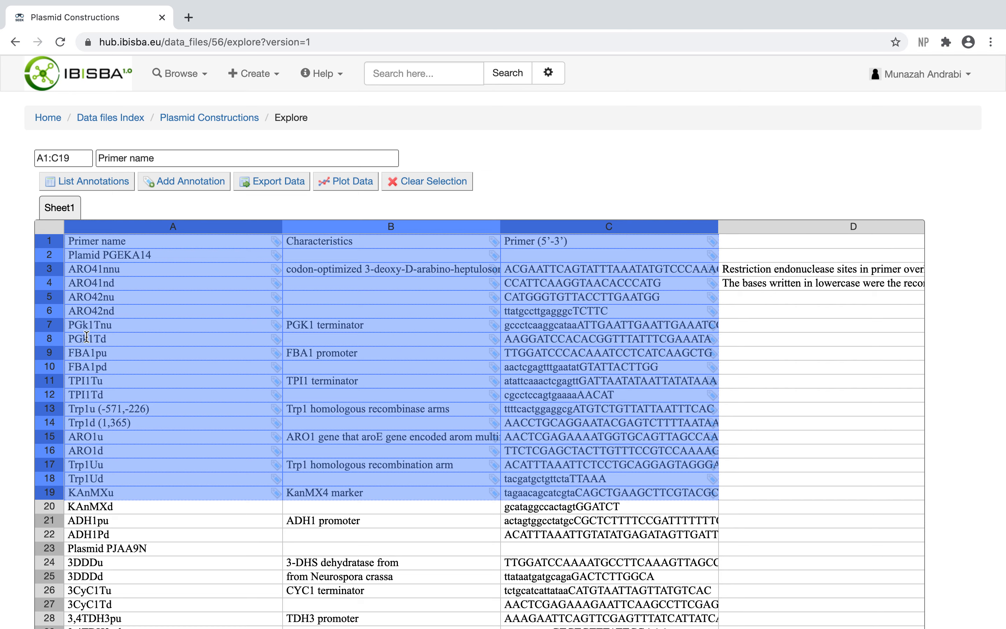
Step: View the annotation attached to cell C1 and open its export selection, then close it
{"action": "left_click", "coordinate": [712, 244]}
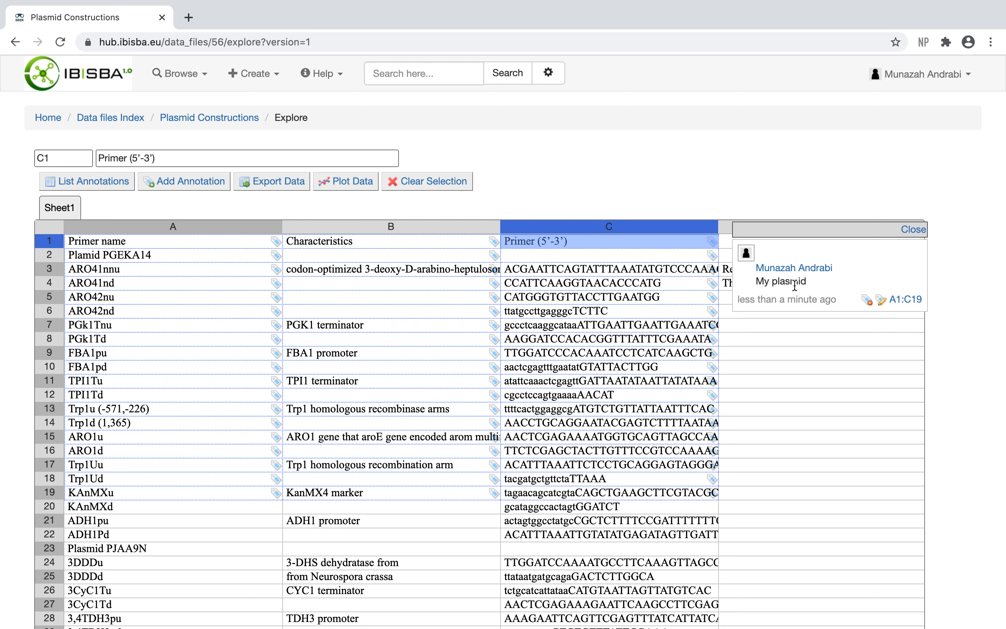
{"action": "left_click", "coordinate": [286, 183]}
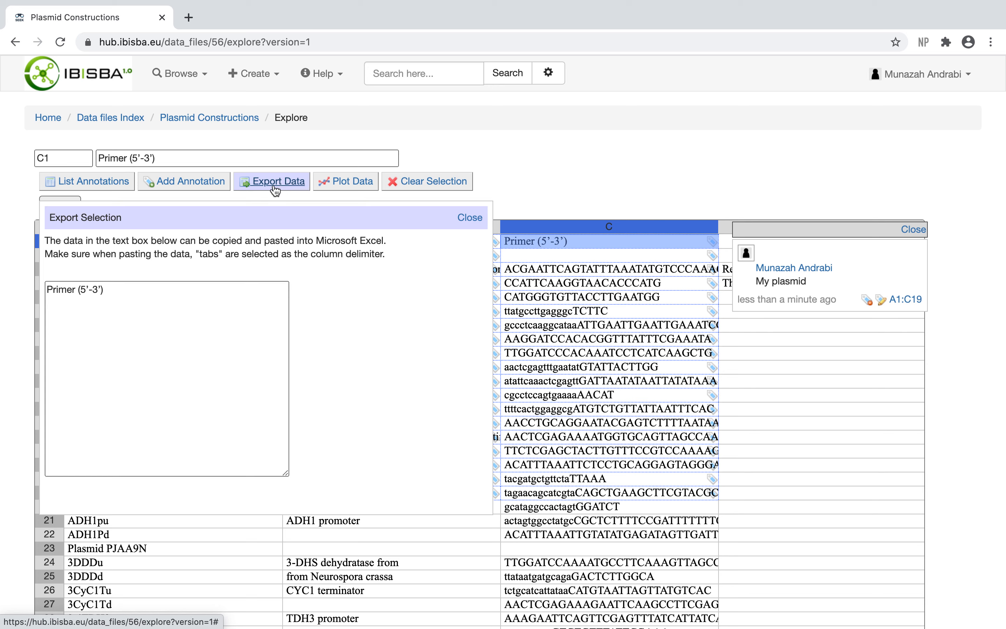
{"action": "left_click", "coordinate": [474, 218]}
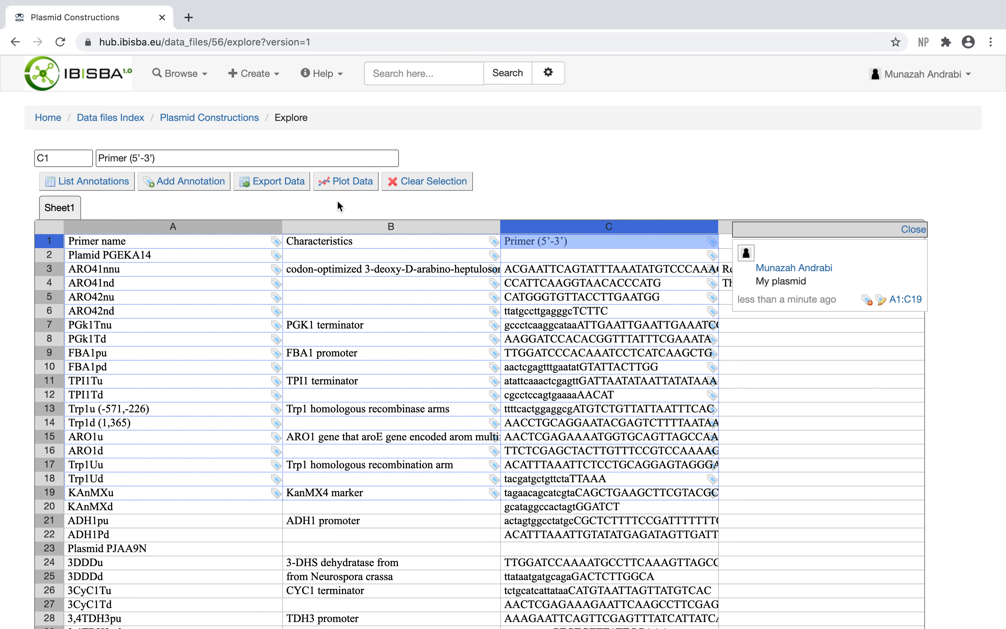
Step: Scroll through the annotated spreadsheet and return to the data file's page
{"action": "scroll", "coordinate": [366, 380], "scroll_direction": "down", "scroll_amount": 3}
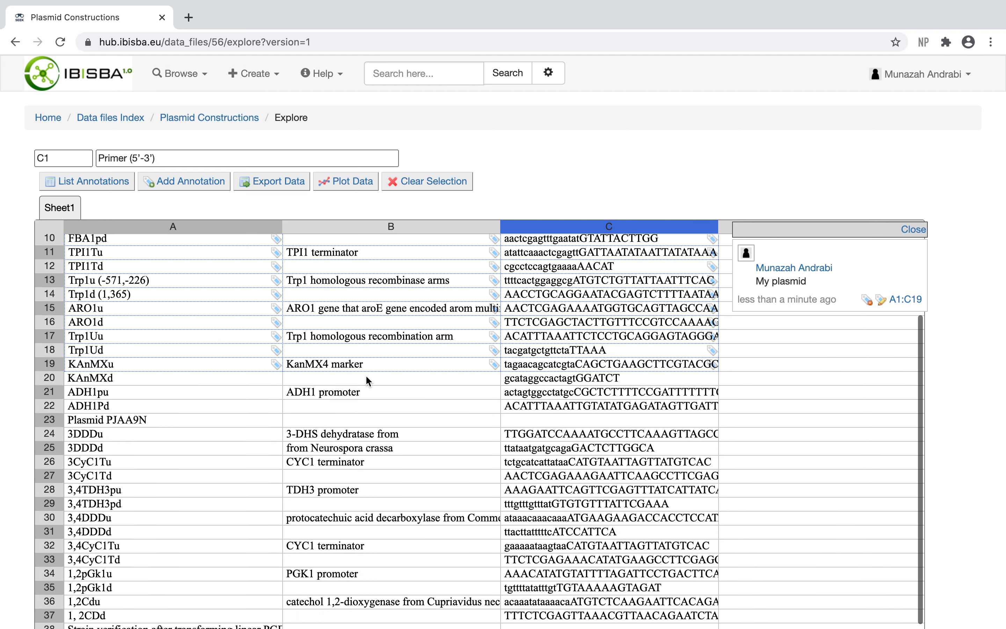
{"action": "scroll", "coordinate": [366, 374], "scroll_direction": "up", "scroll_amount": 4}
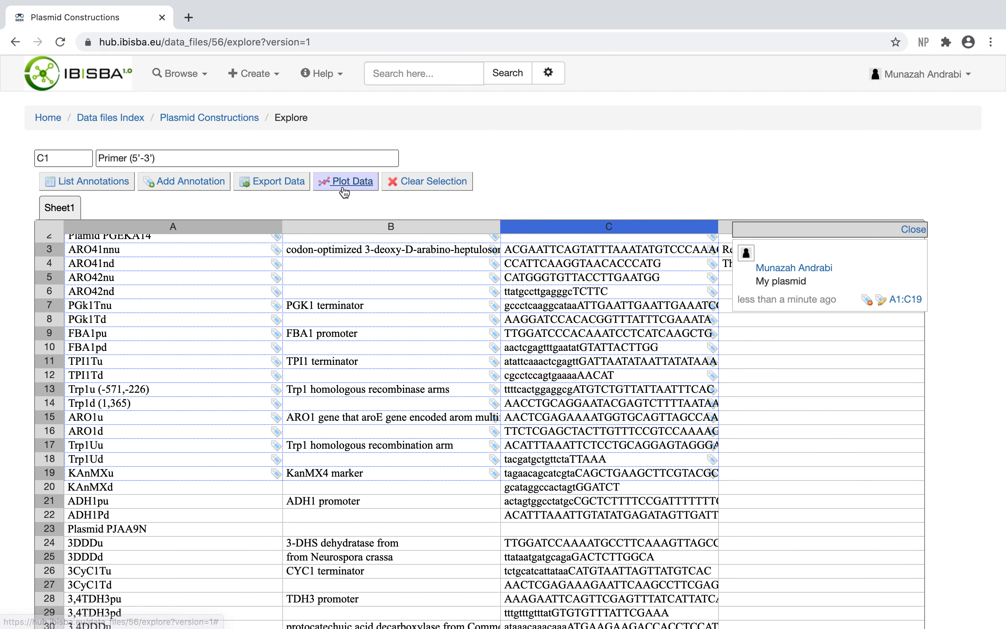
{"action": "scroll", "coordinate": [485, 142], "scroll_direction": "down", "scroll_amount": 5}
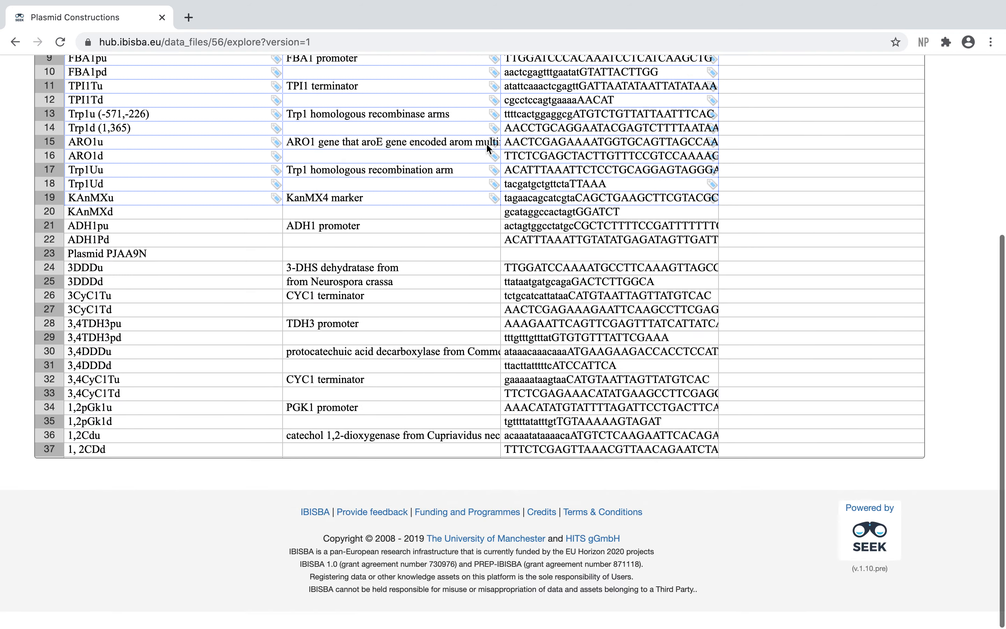
{"action": "scroll", "coordinate": [485, 142], "scroll_direction": "up", "scroll_amount": 10}
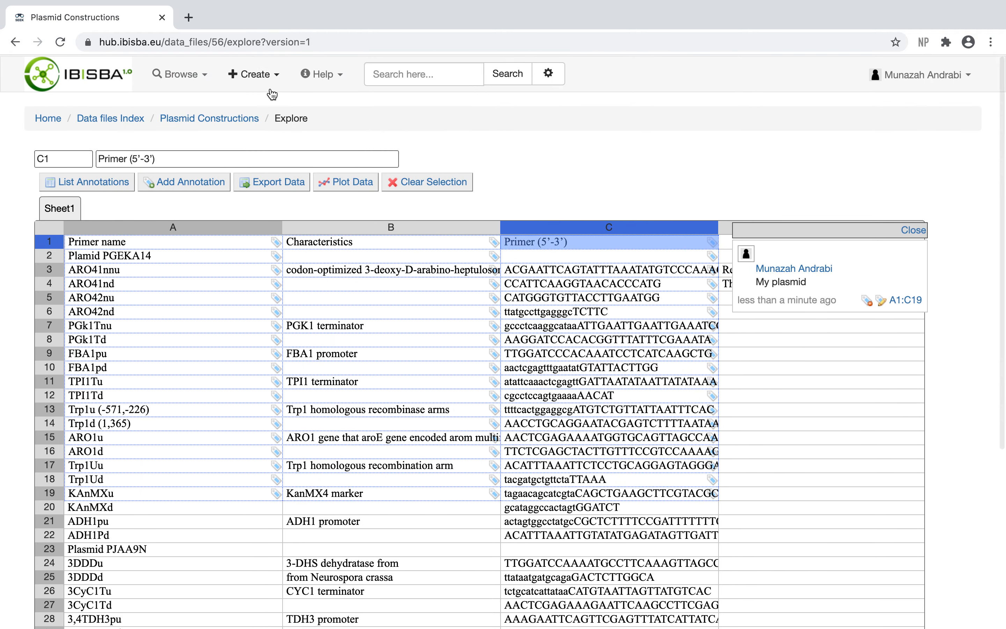
{"action": "left_click", "coordinate": [175, 121]}
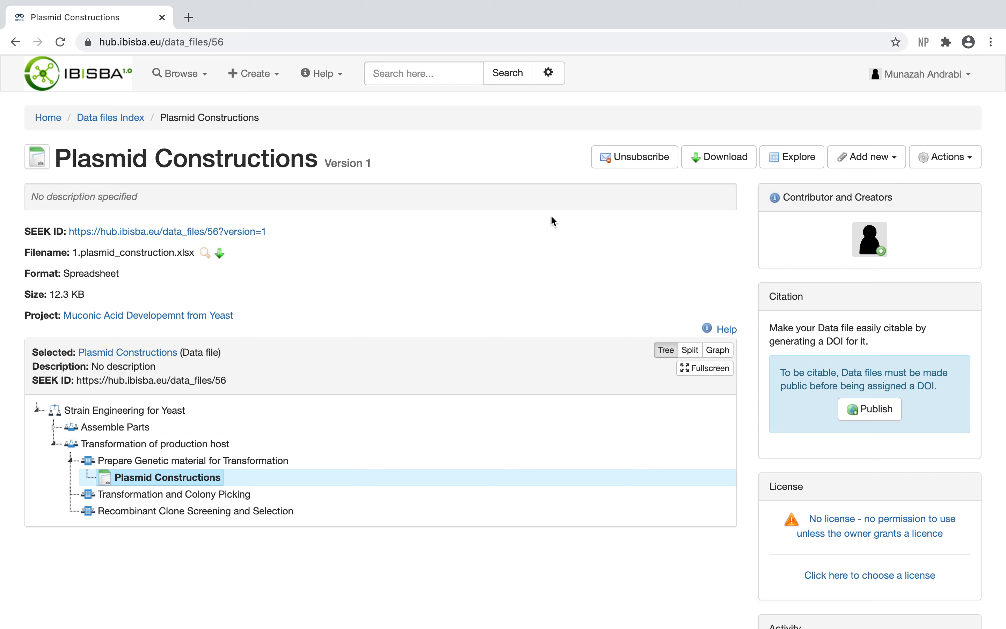
Step: Open the data file's metadata editor, review the linked assay, and save the update
{"action": "left_click", "coordinate": [949, 161]}
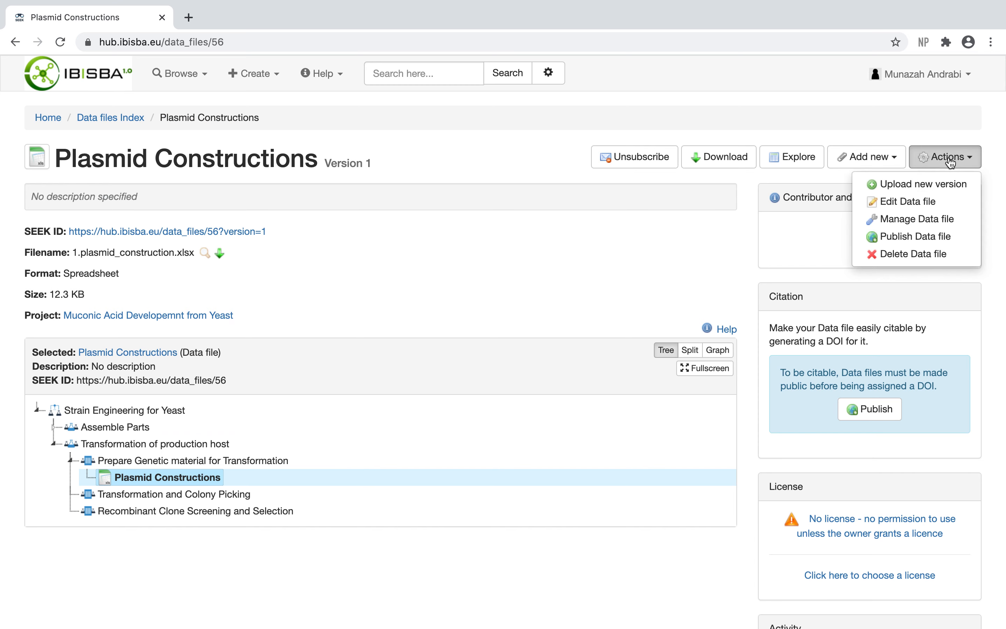
{"action": "left_click", "coordinate": [912, 205]}
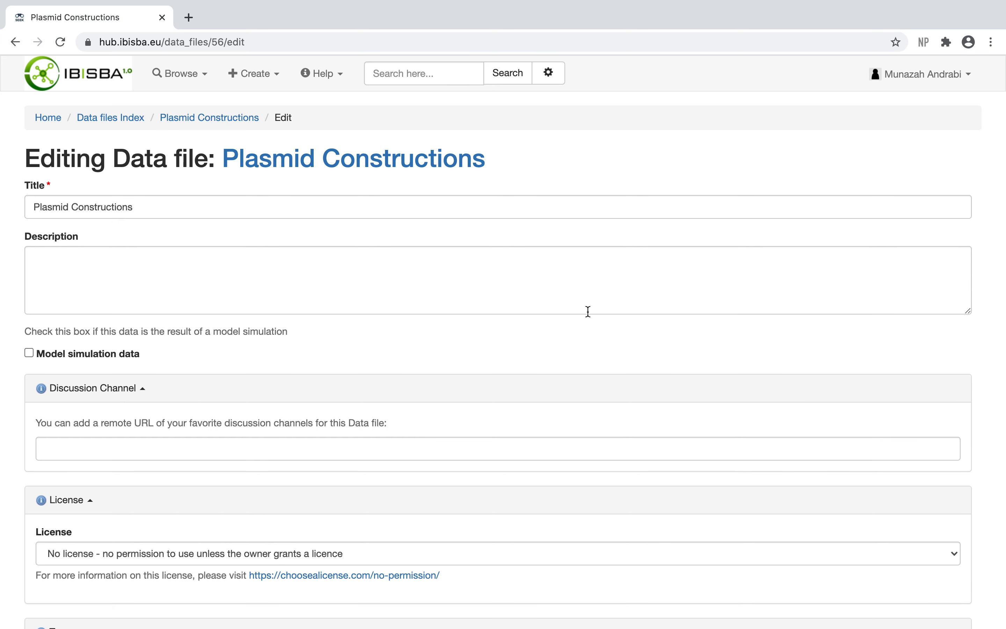
{"action": "scroll", "coordinate": [344, 295], "scroll_direction": "down", "scroll_amount": 3}
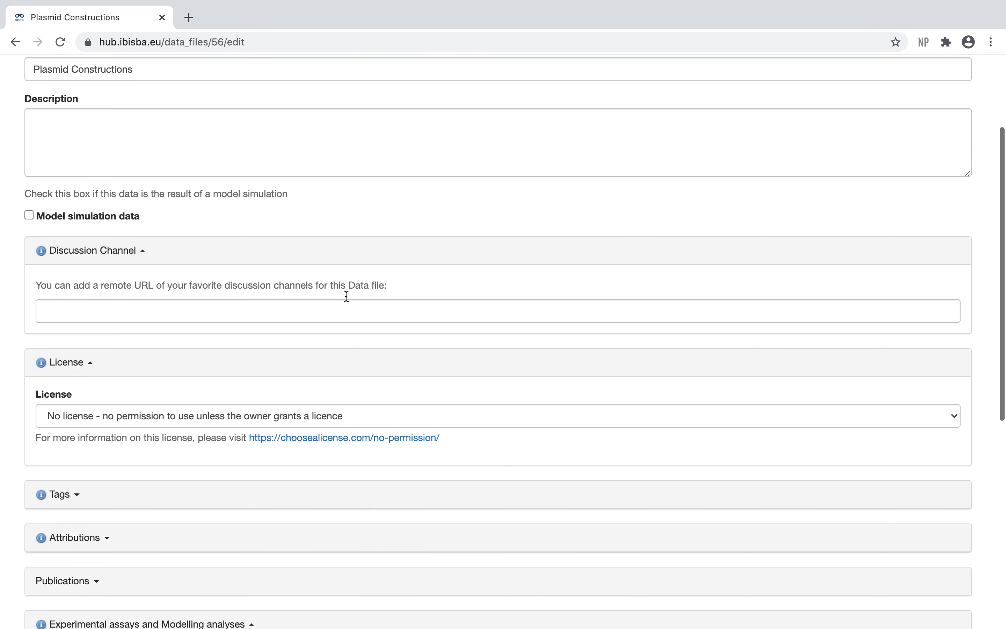
{"action": "scroll", "coordinate": [276, 316], "scroll_direction": "down", "scroll_amount": 2}
{"action": "scroll", "coordinate": [222, 315], "scroll_direction": "down", "scroll_amount": 5}
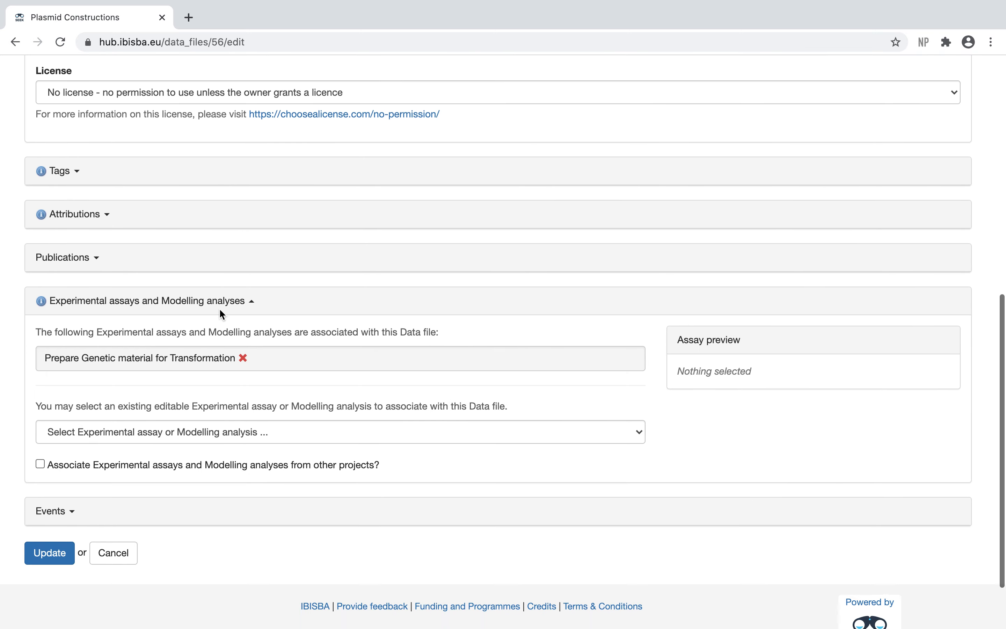
{"action": "scroll", "coordinate": [220, 312], "scroll_direction": "down", "scroll_amount": 1}
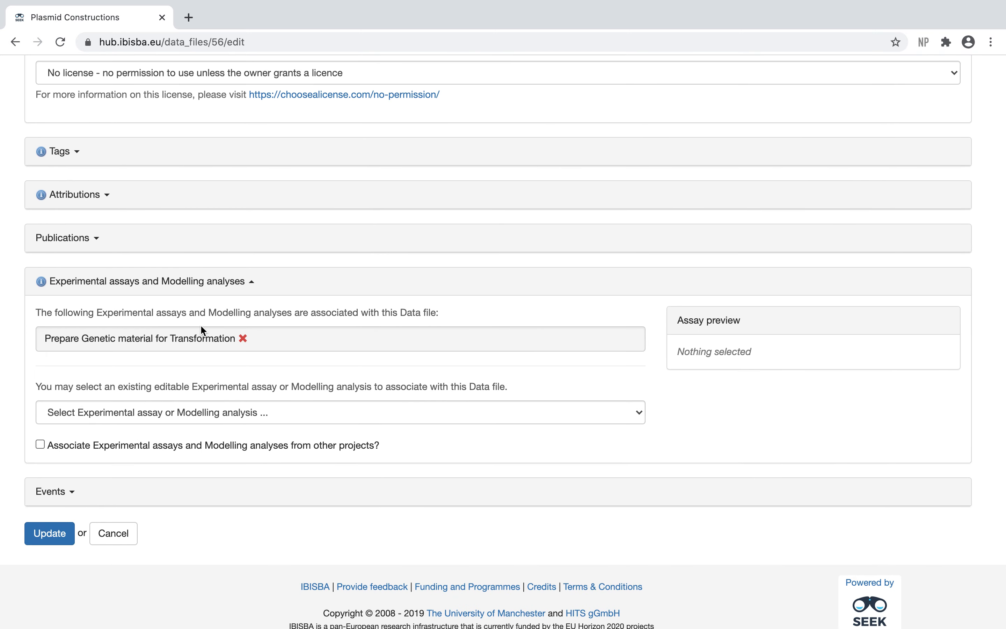
{"action": "left_click", "coordinate": [38, 533]}
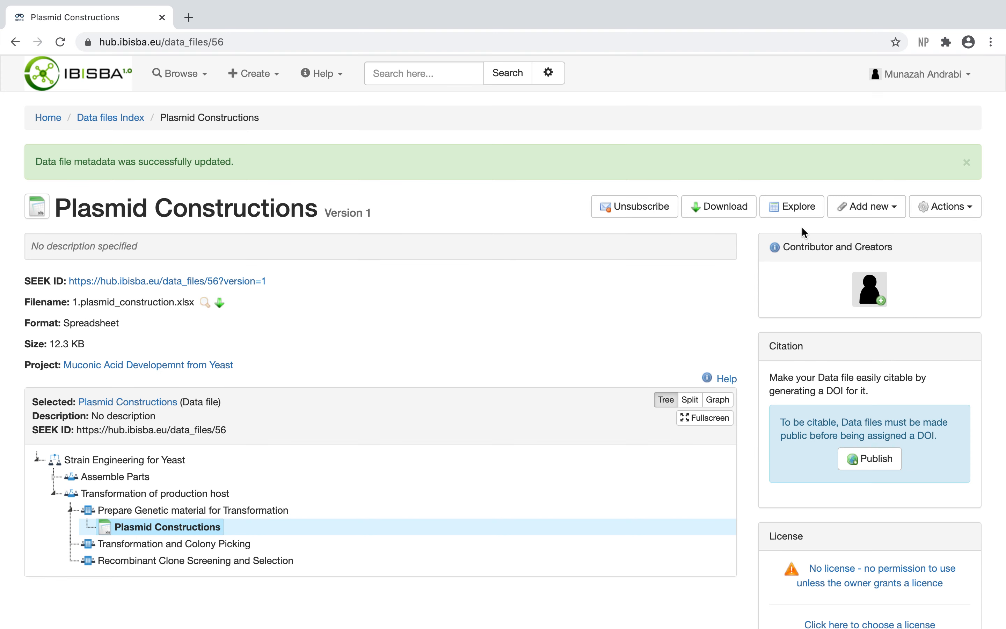
Step: Examine the data file page's actions, activity and version history, then go to the hub's home page
{"action": "left_click", "coordinate": [950, 206]}
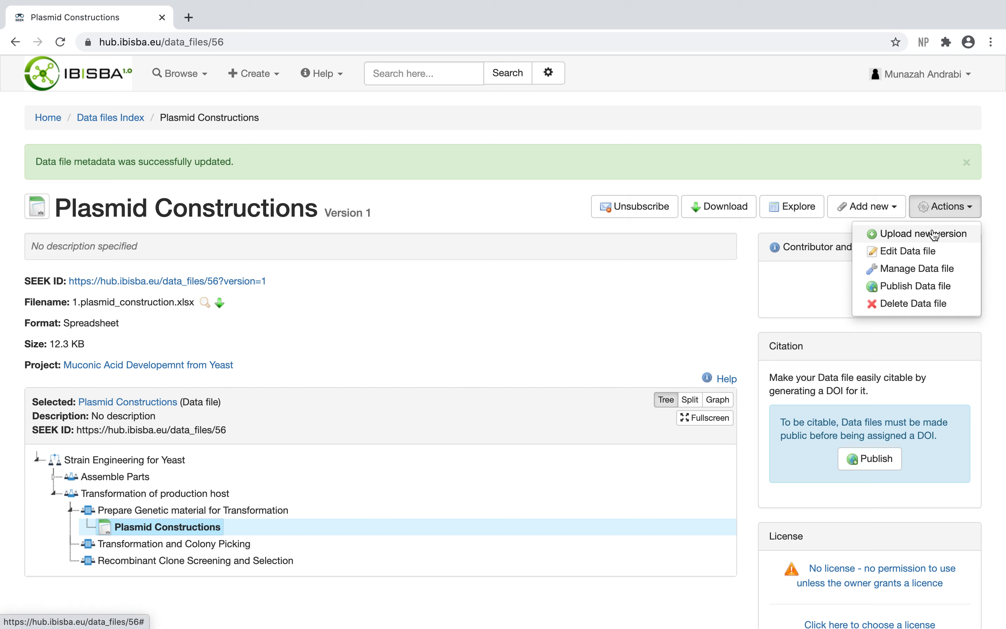
{"action": "scroll", "coordinate": [566, 382], "scroll_direction": "down", "scroll_amount": 10}
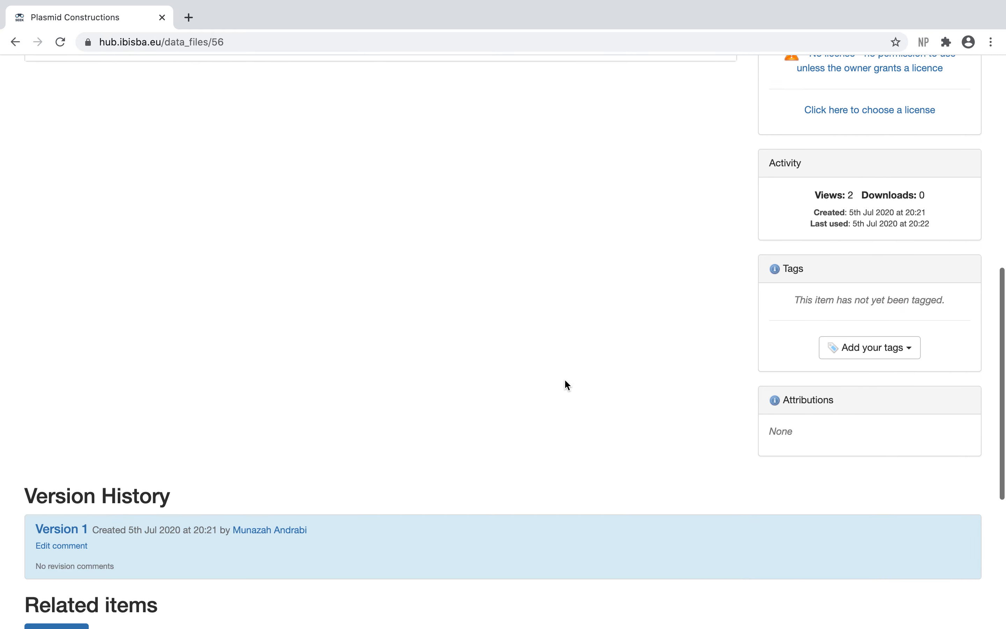
{"action": "scroll", "coordinate": [565, 379], "scroll_direction": "up", "scroll_amount": 10}
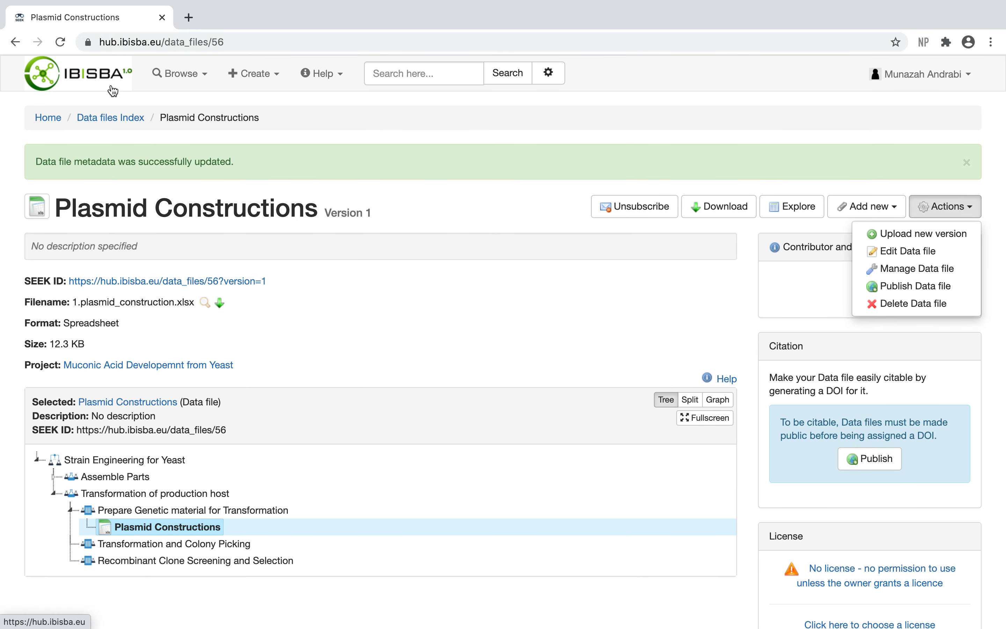
{"action": "left_click", "coordinate": [113, 82]}
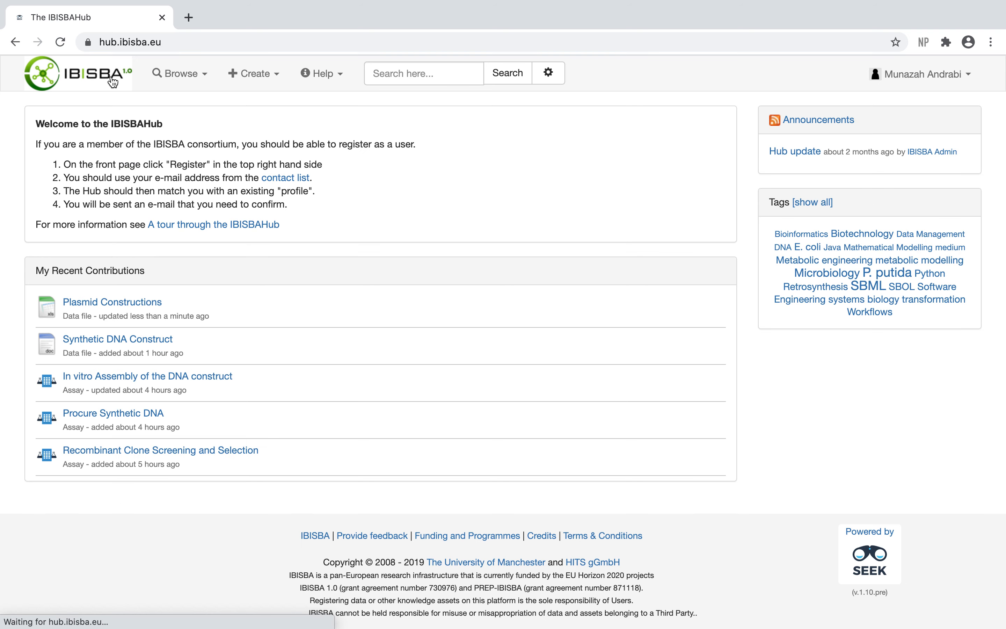
{"action": "left_click", "coordinate": [249, 75]}
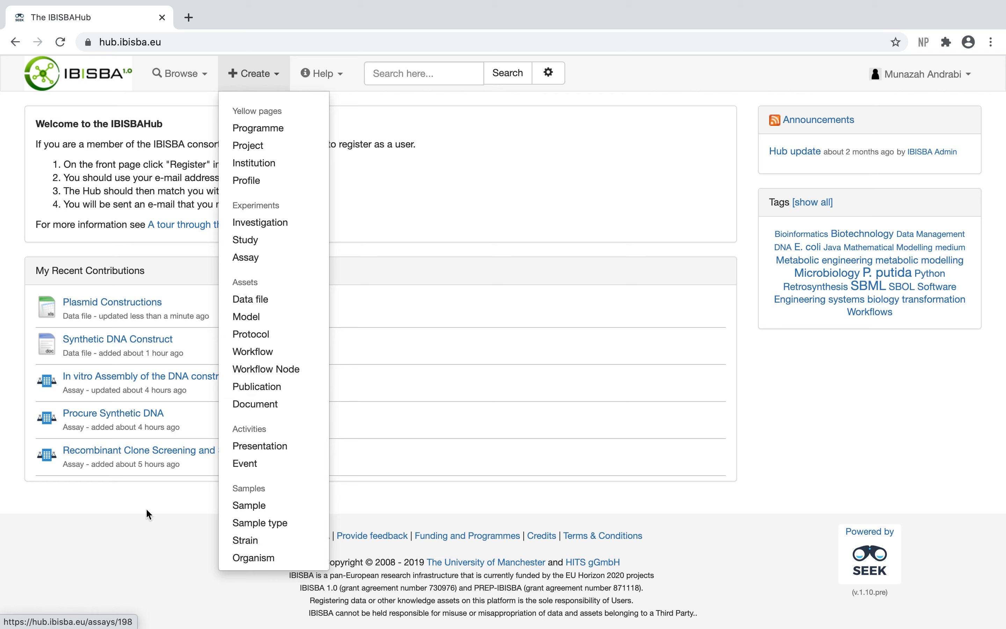
{"action": "left_click", "coordinate": [132, 534]}
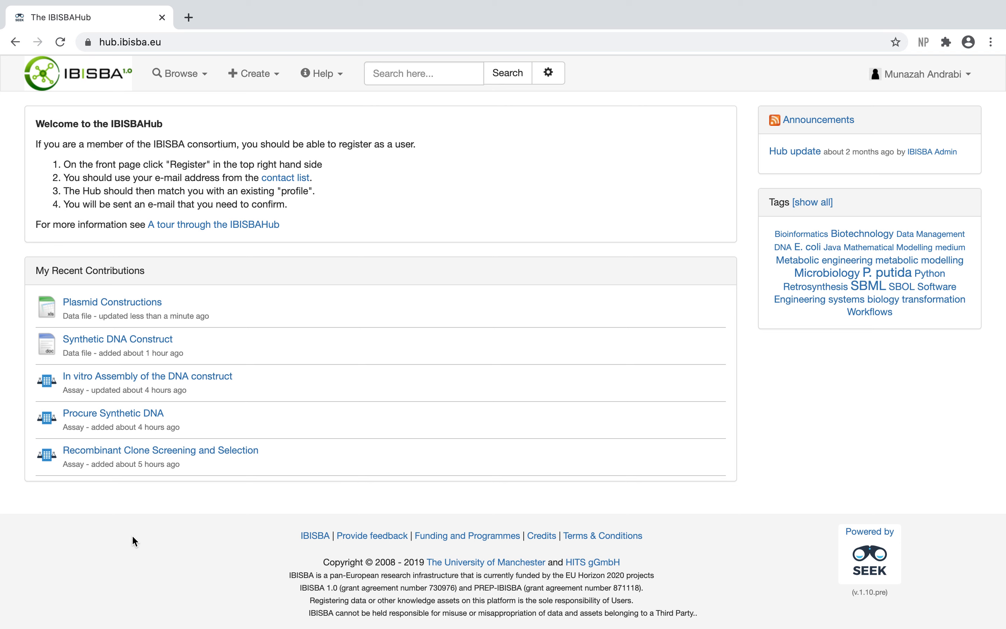